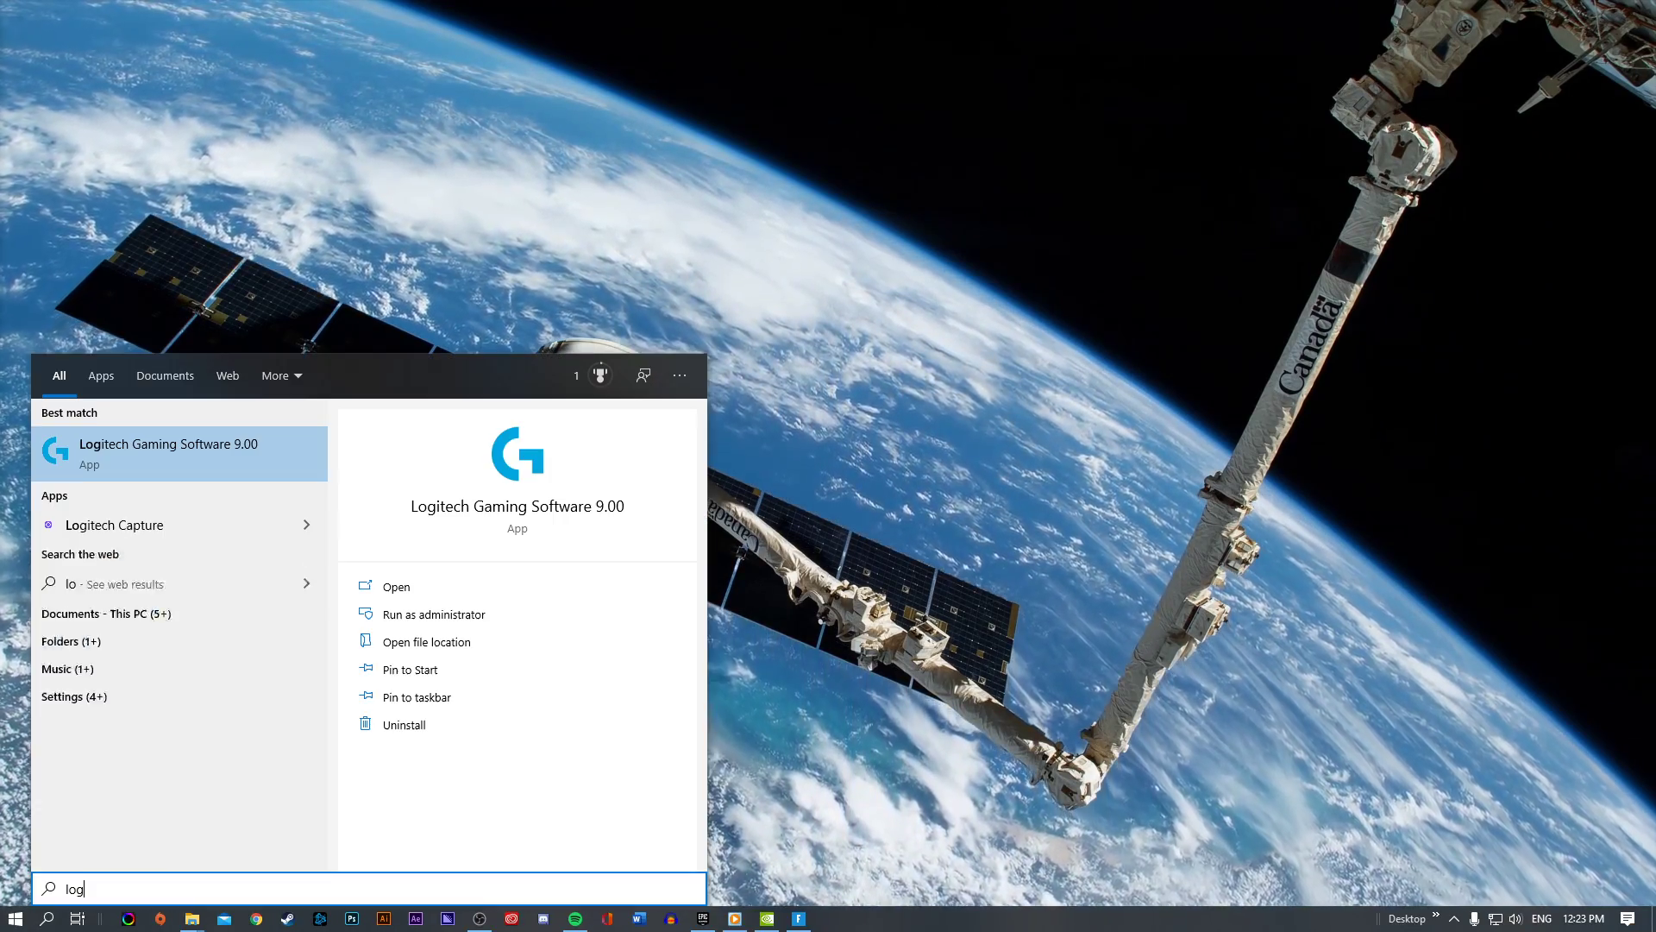
- Launch Logitech Gaming Software 9.00 from the 'log' search results
{"action": "key", "text": "Return"}
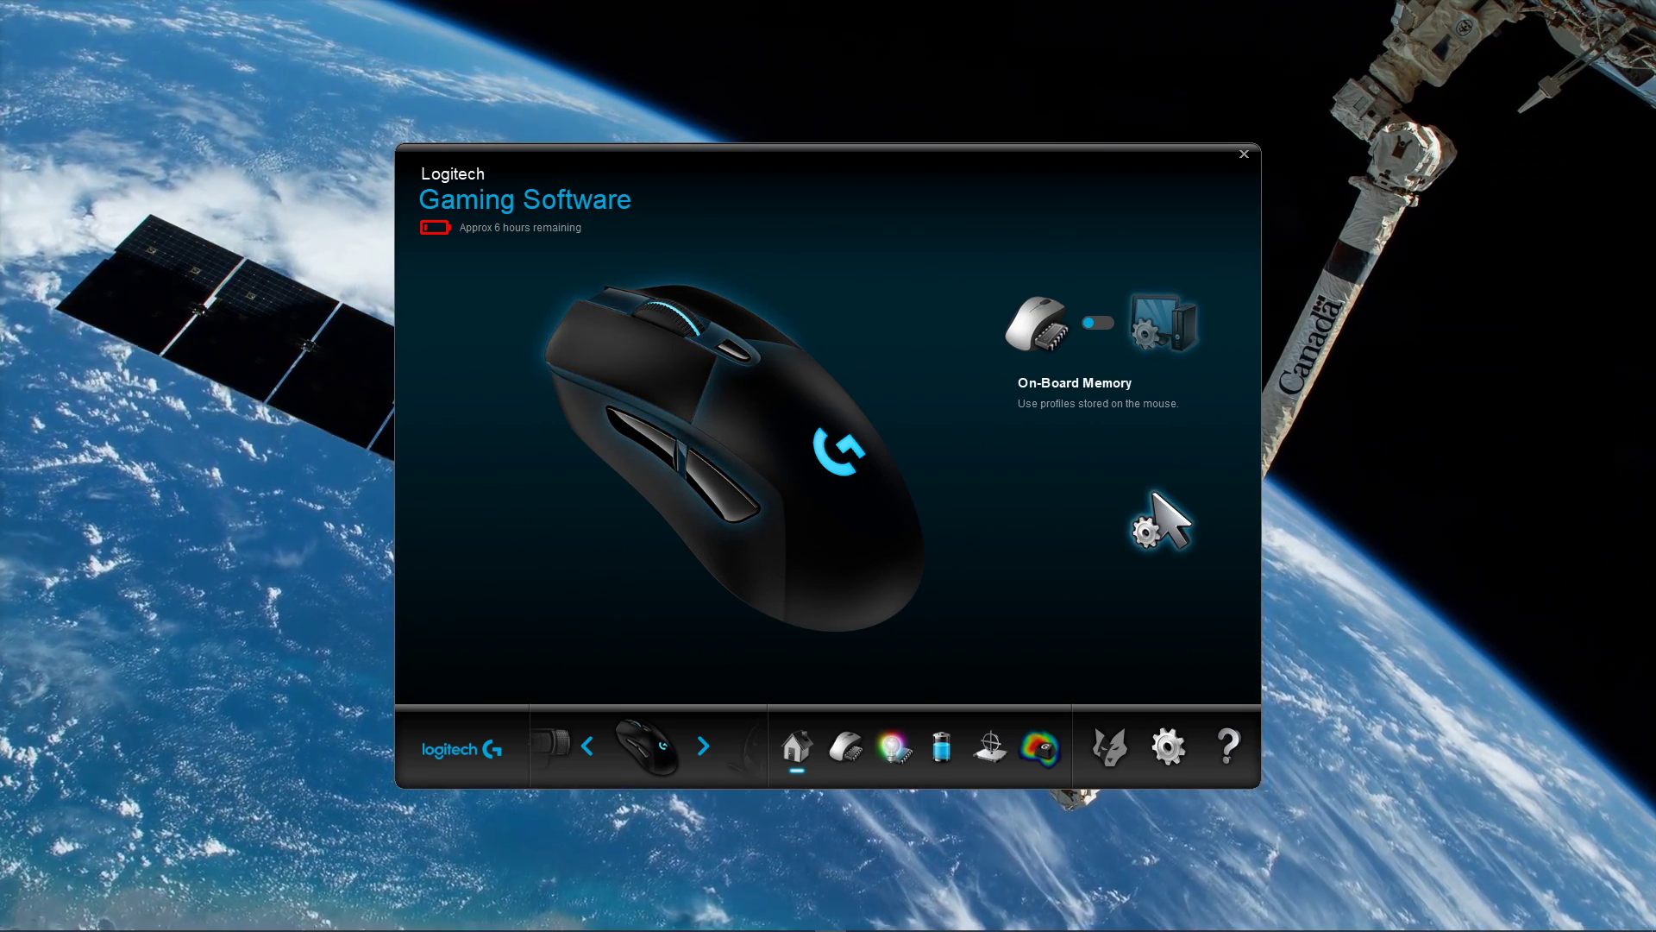
- Check that the mouse report rate is 1000 per second, then return to the home view
{"action": "left_click", "coordinate": [849, 751]}
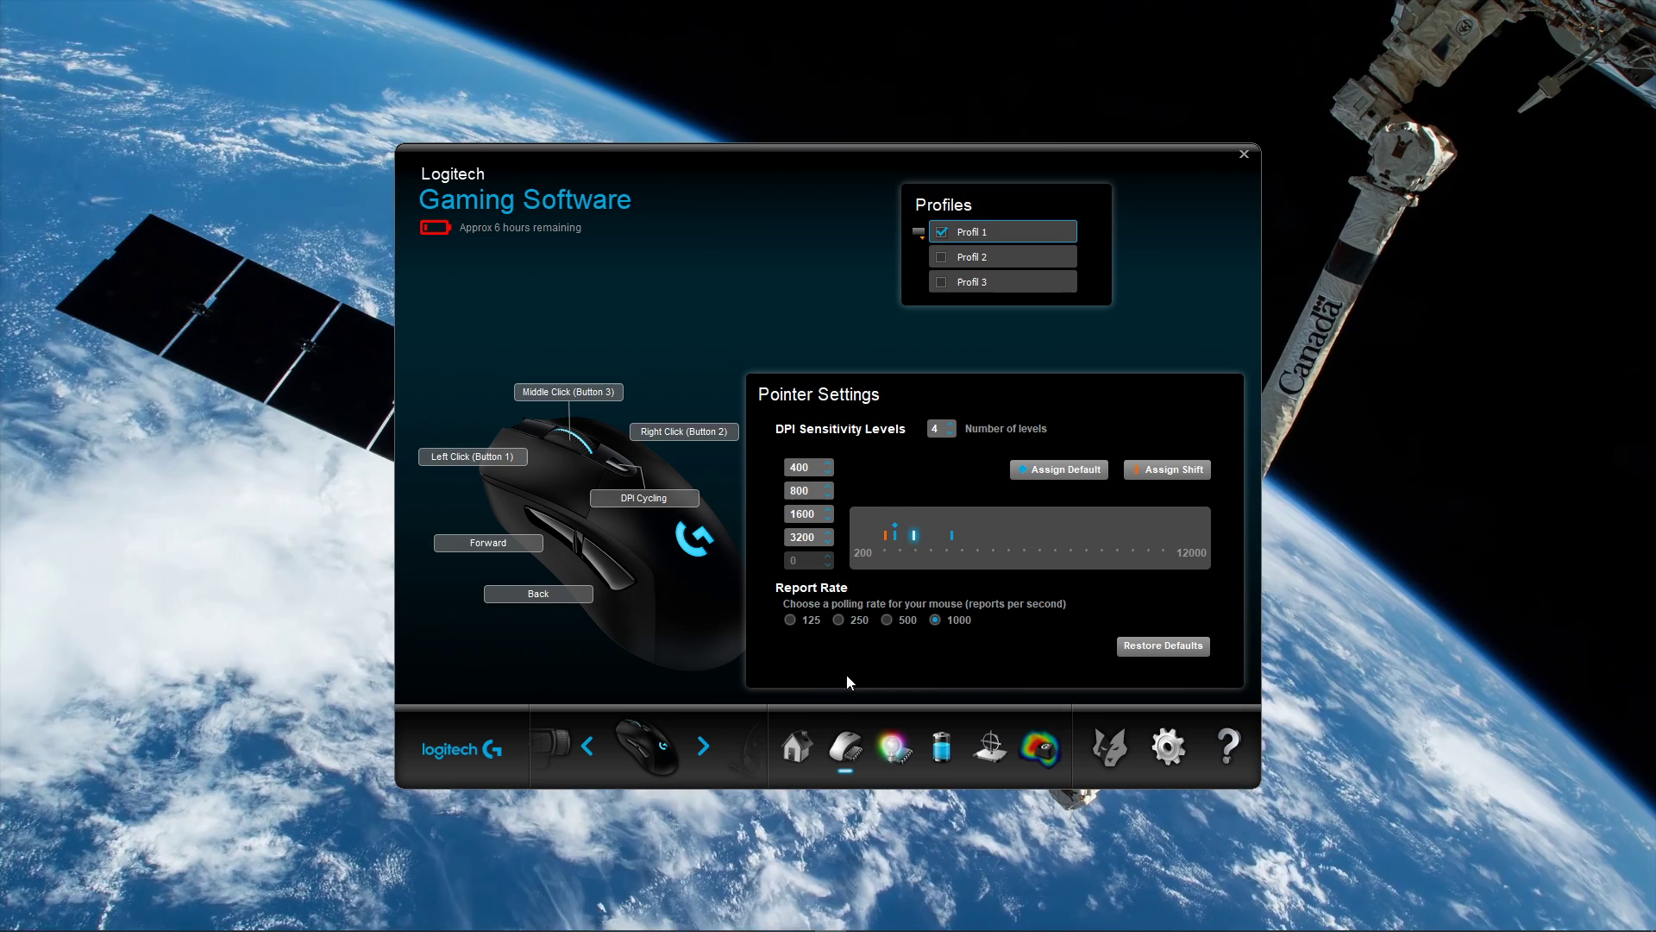
{"action": "left_click", "coordinate": [795, 748]}
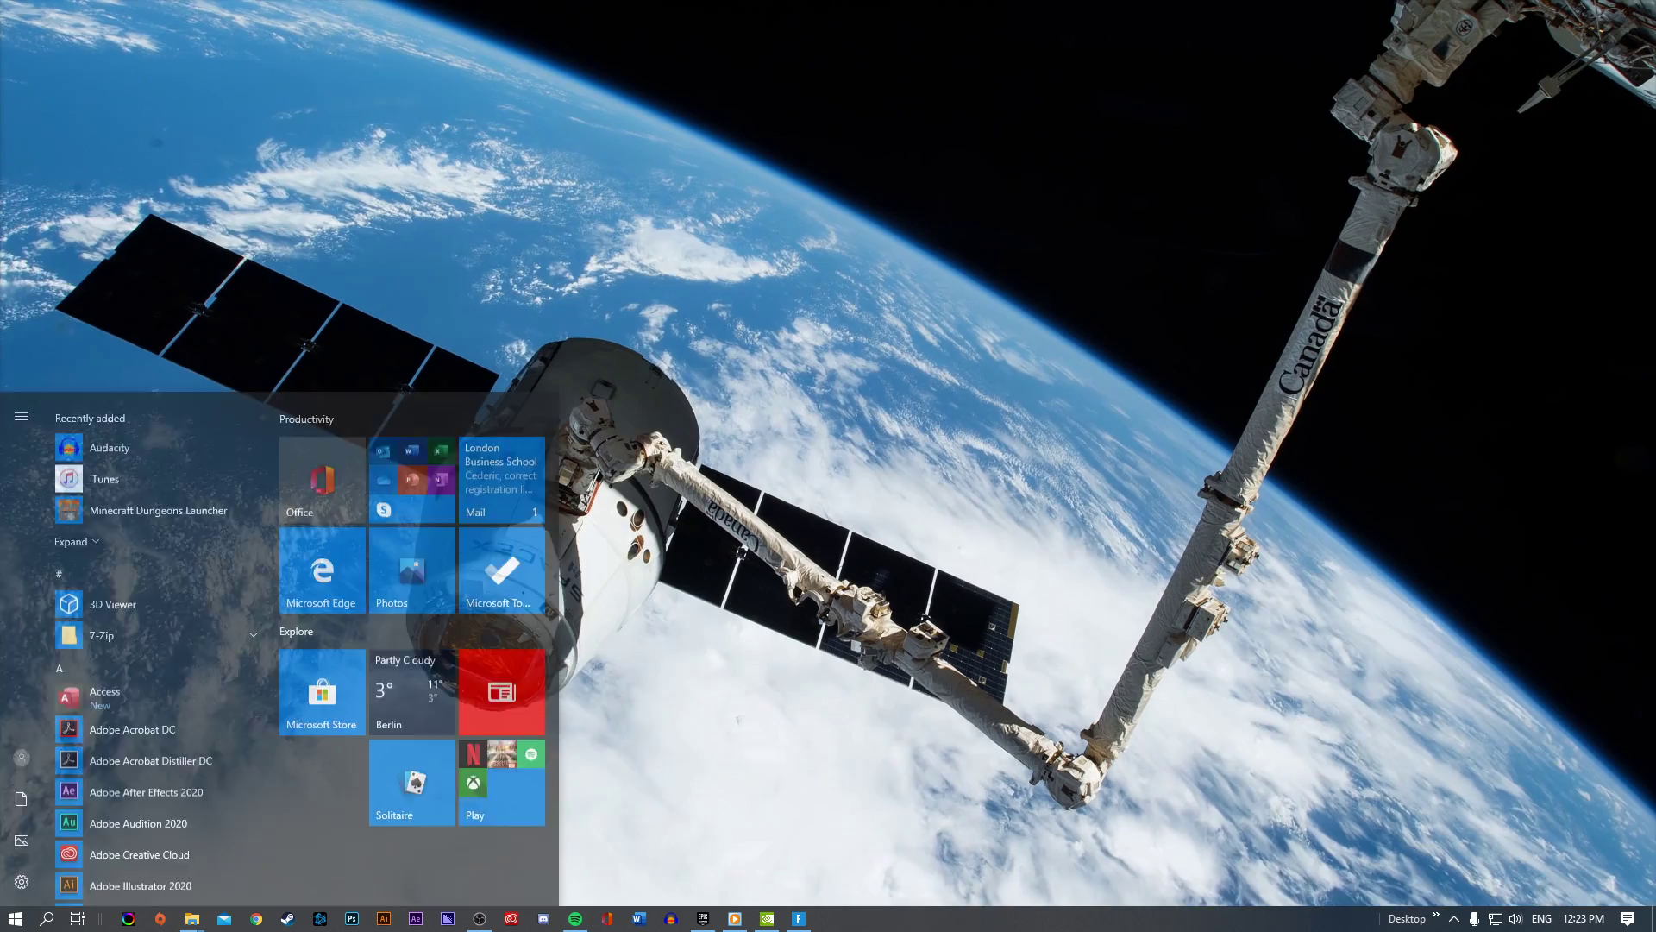
- Open Device Manager and the first HID-compliant mouse's properties under Mice
{"action": "type", "text": "dev"}
{"action": "key", "text": "Return"}
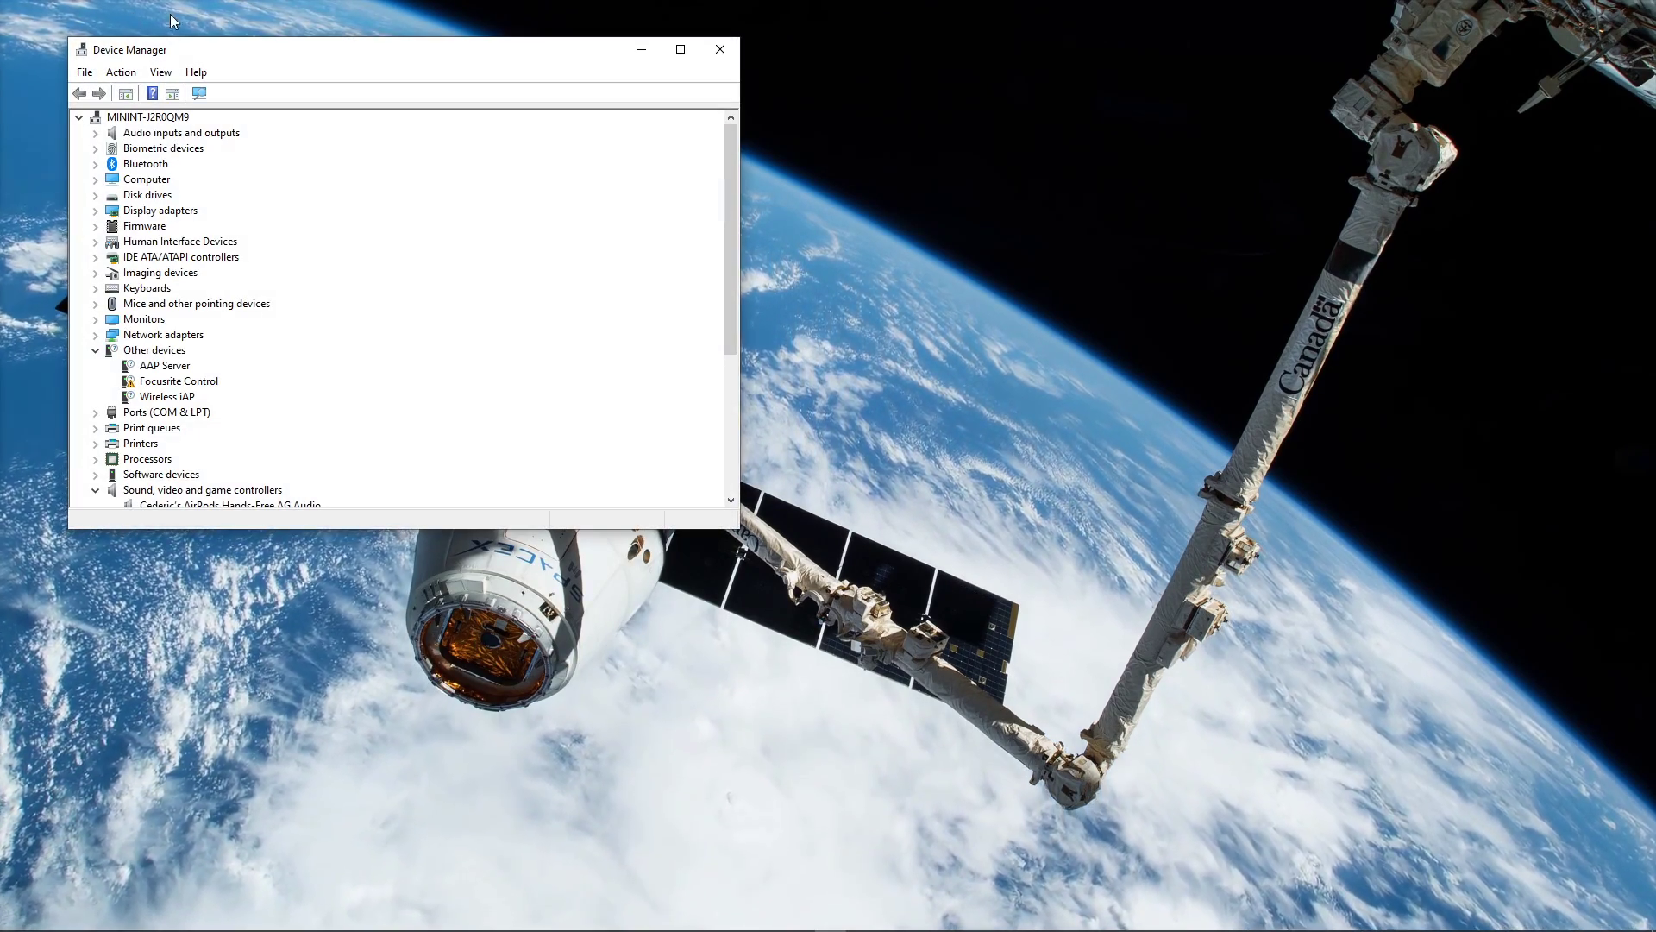
{"action": "left_click_drag", "start_coordinate": [407, 59], "coordinate": [786, 183]}
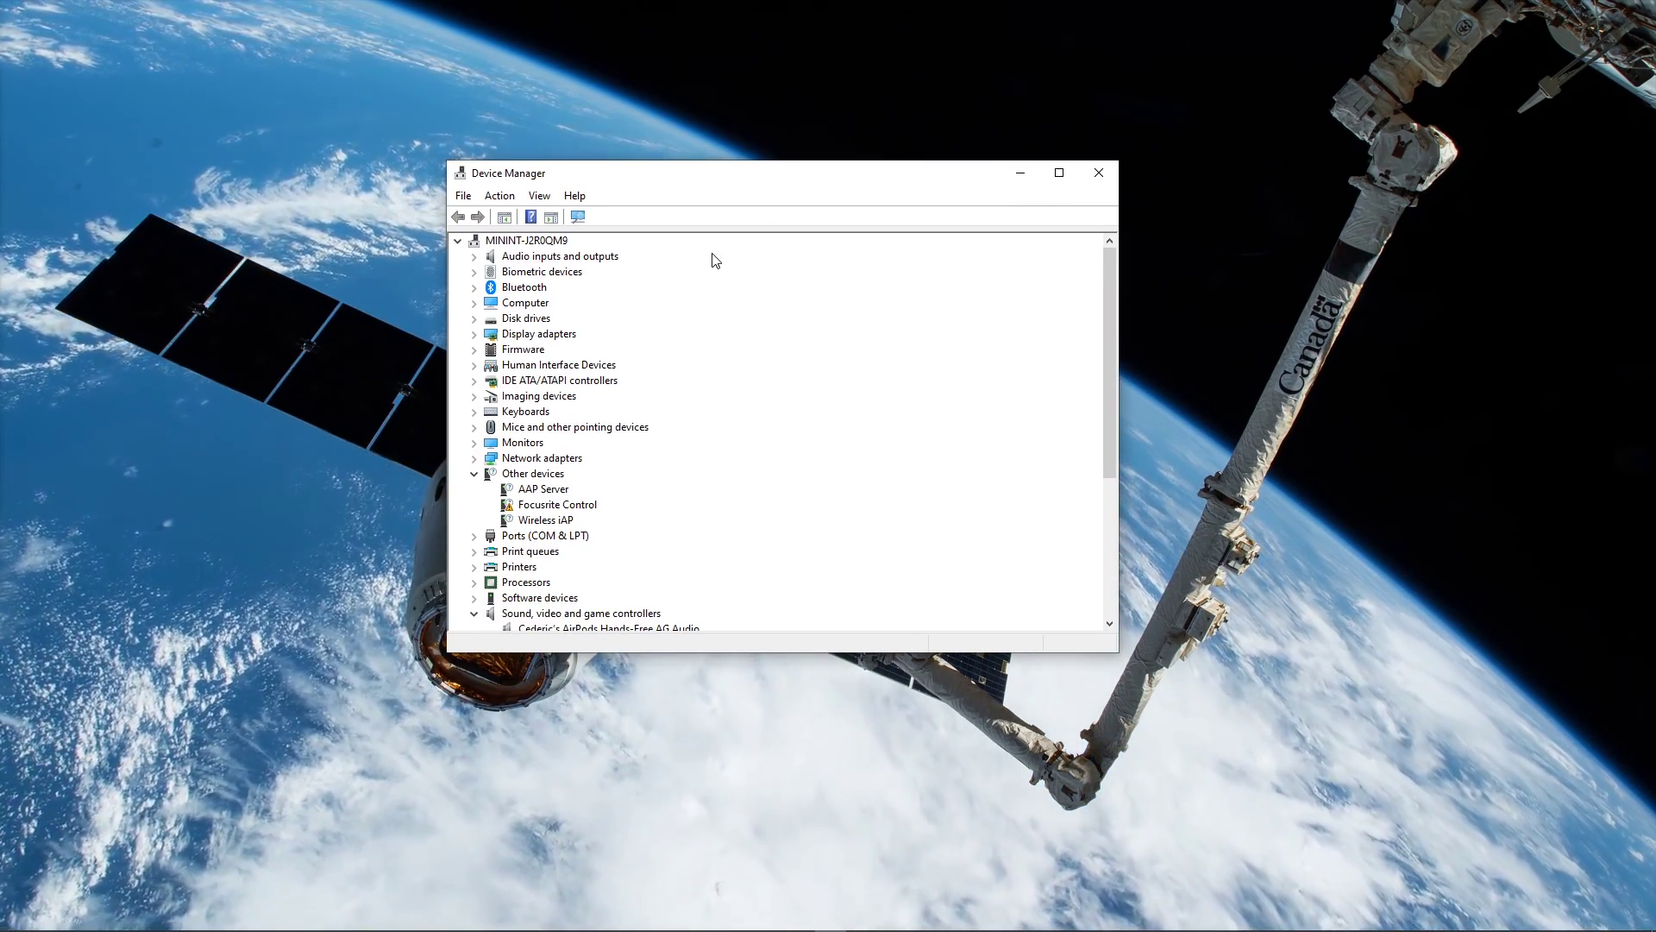
{"action": "left_click", "coordinate": [474, 427]}
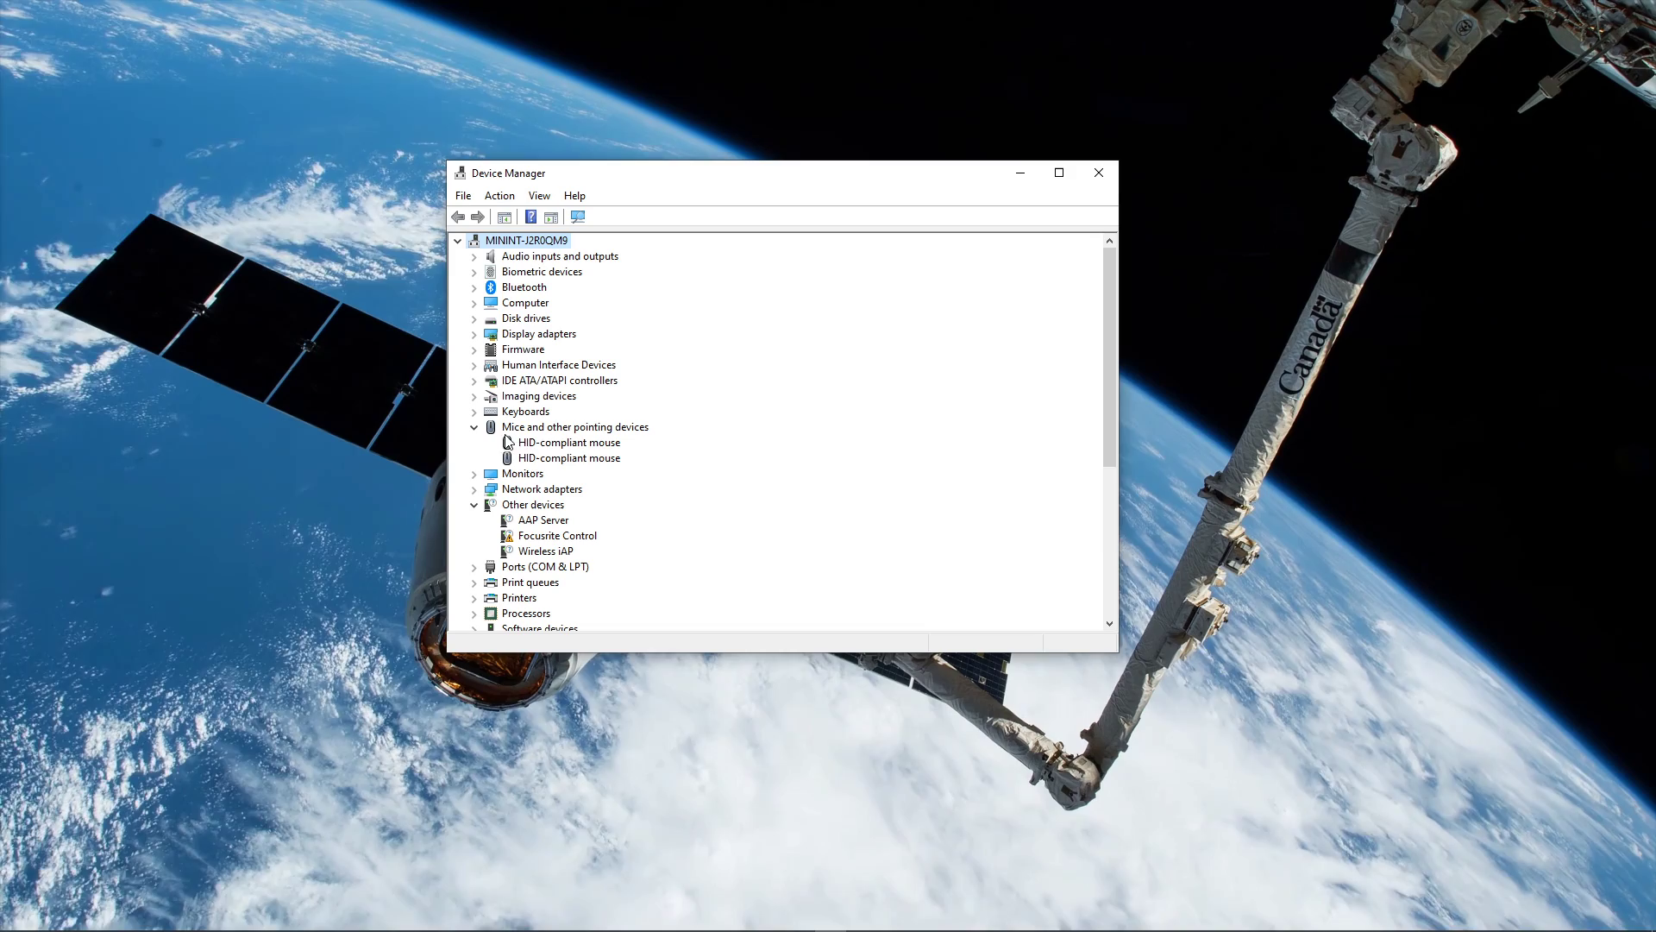
{"action": "left_click", "coordinate": [547, 444]}
{"action": "right_click", "coordinate": [554, 442]}
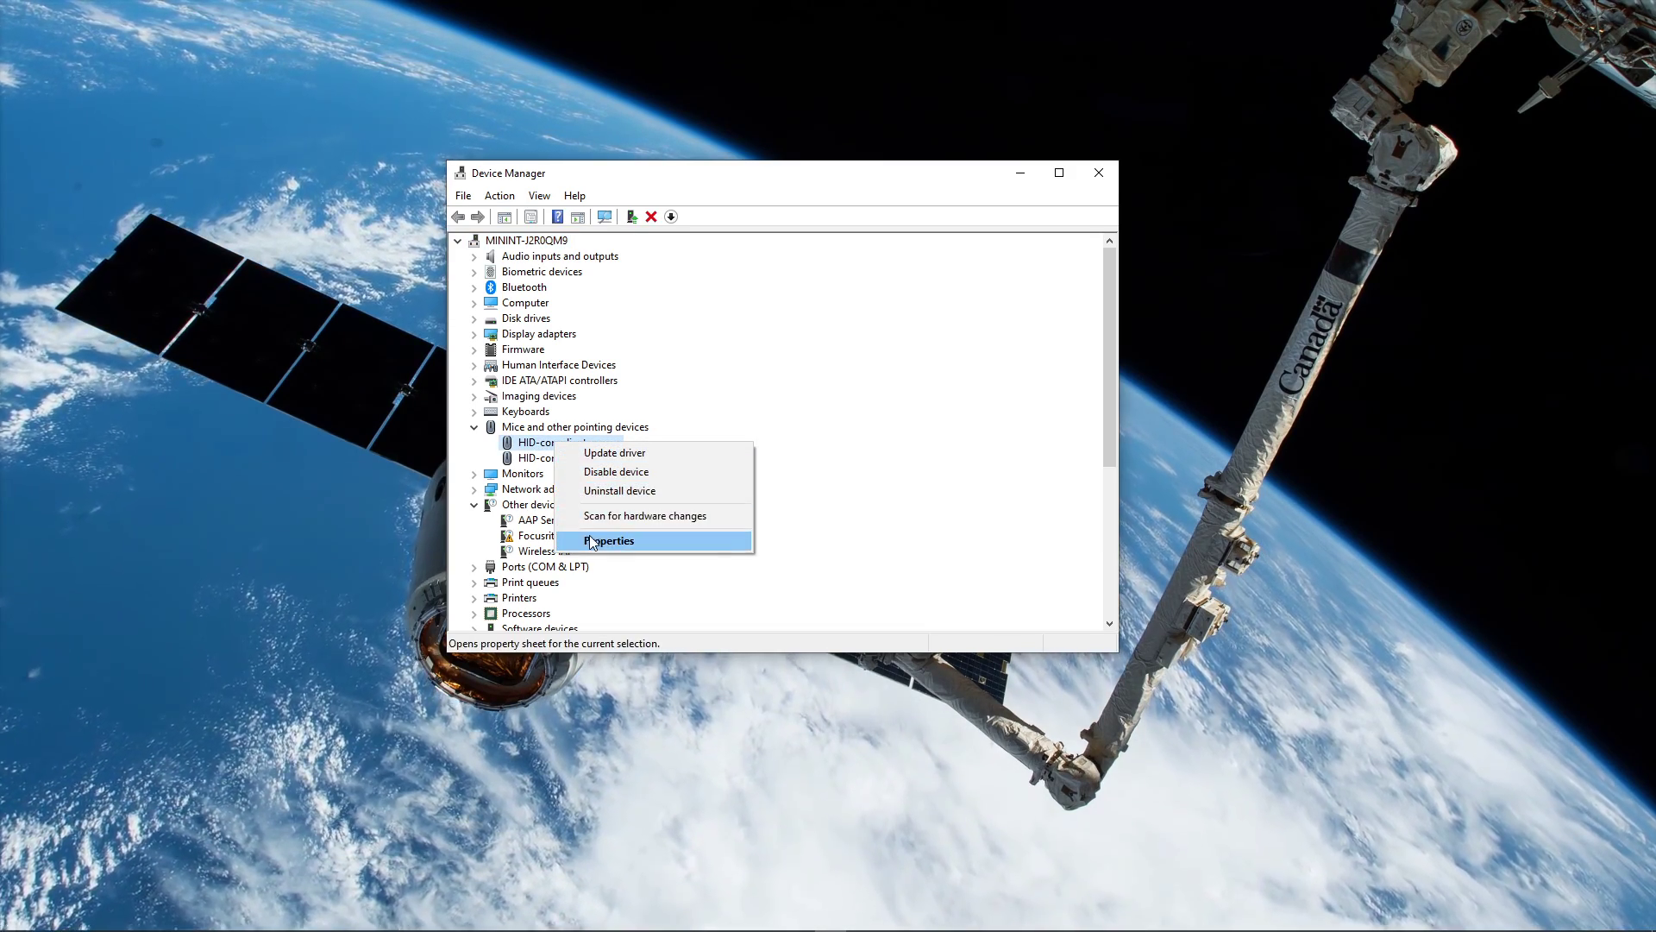
{"action": "left_click", "coordinate": [593, 541]}
- Search automatically online for an updated mouse driver, then inspect the first HID keyboard device
{"action": "left_click", "coordinate": [675, 254]}
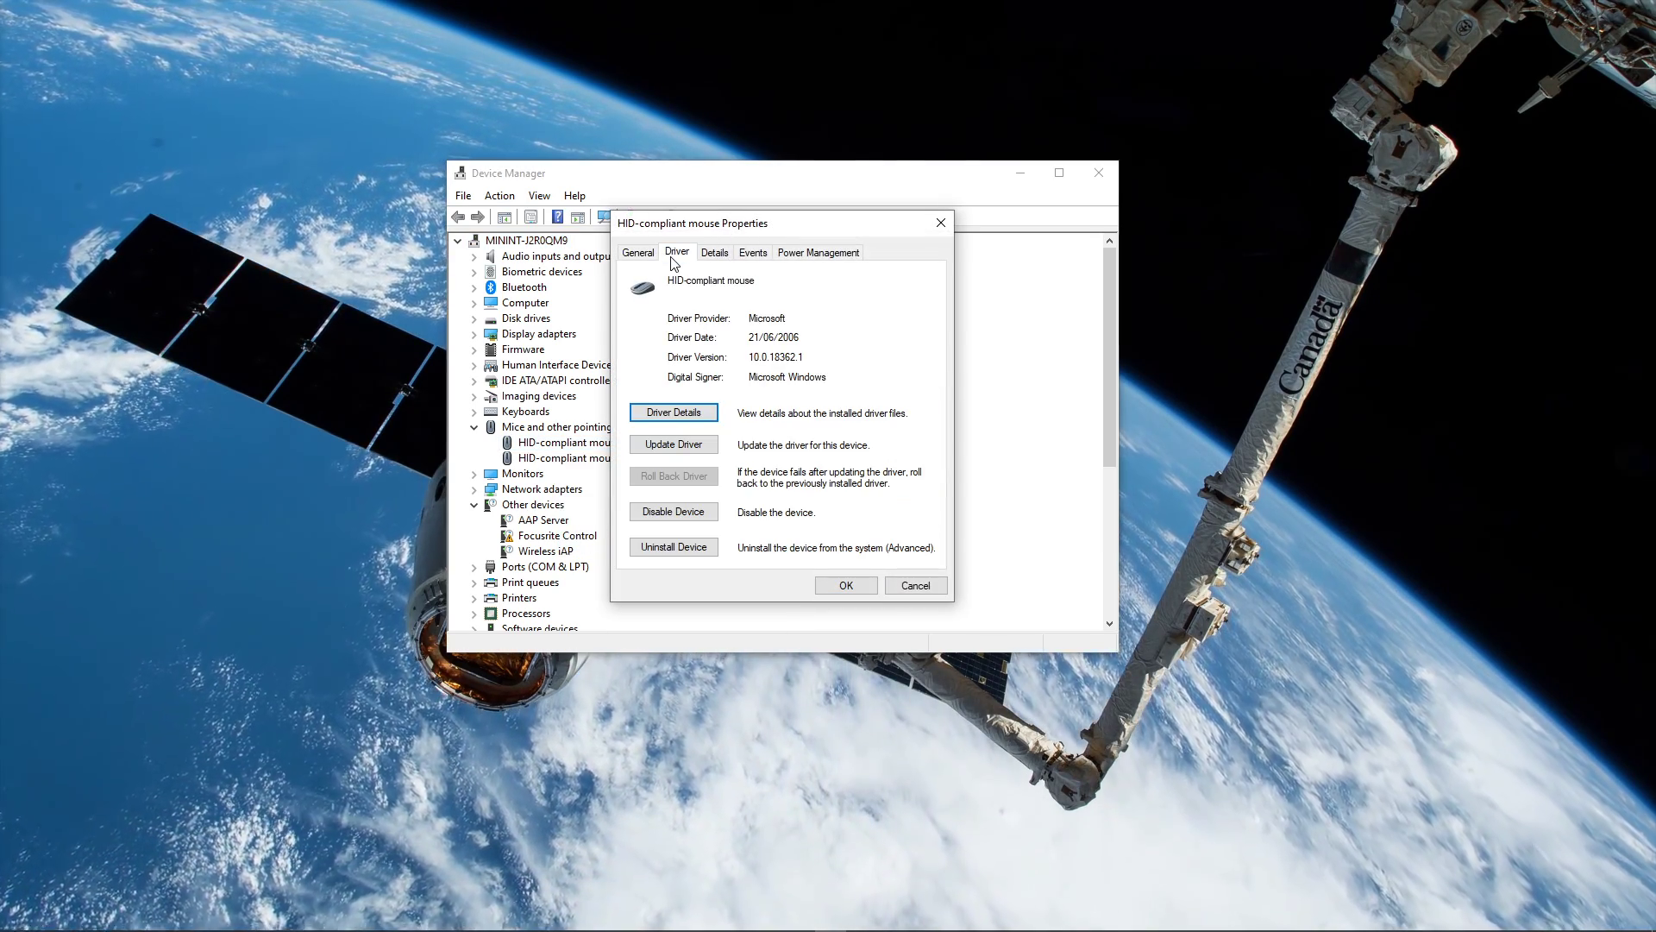
{"action": "left_click", "coordinate": [661, 444]}
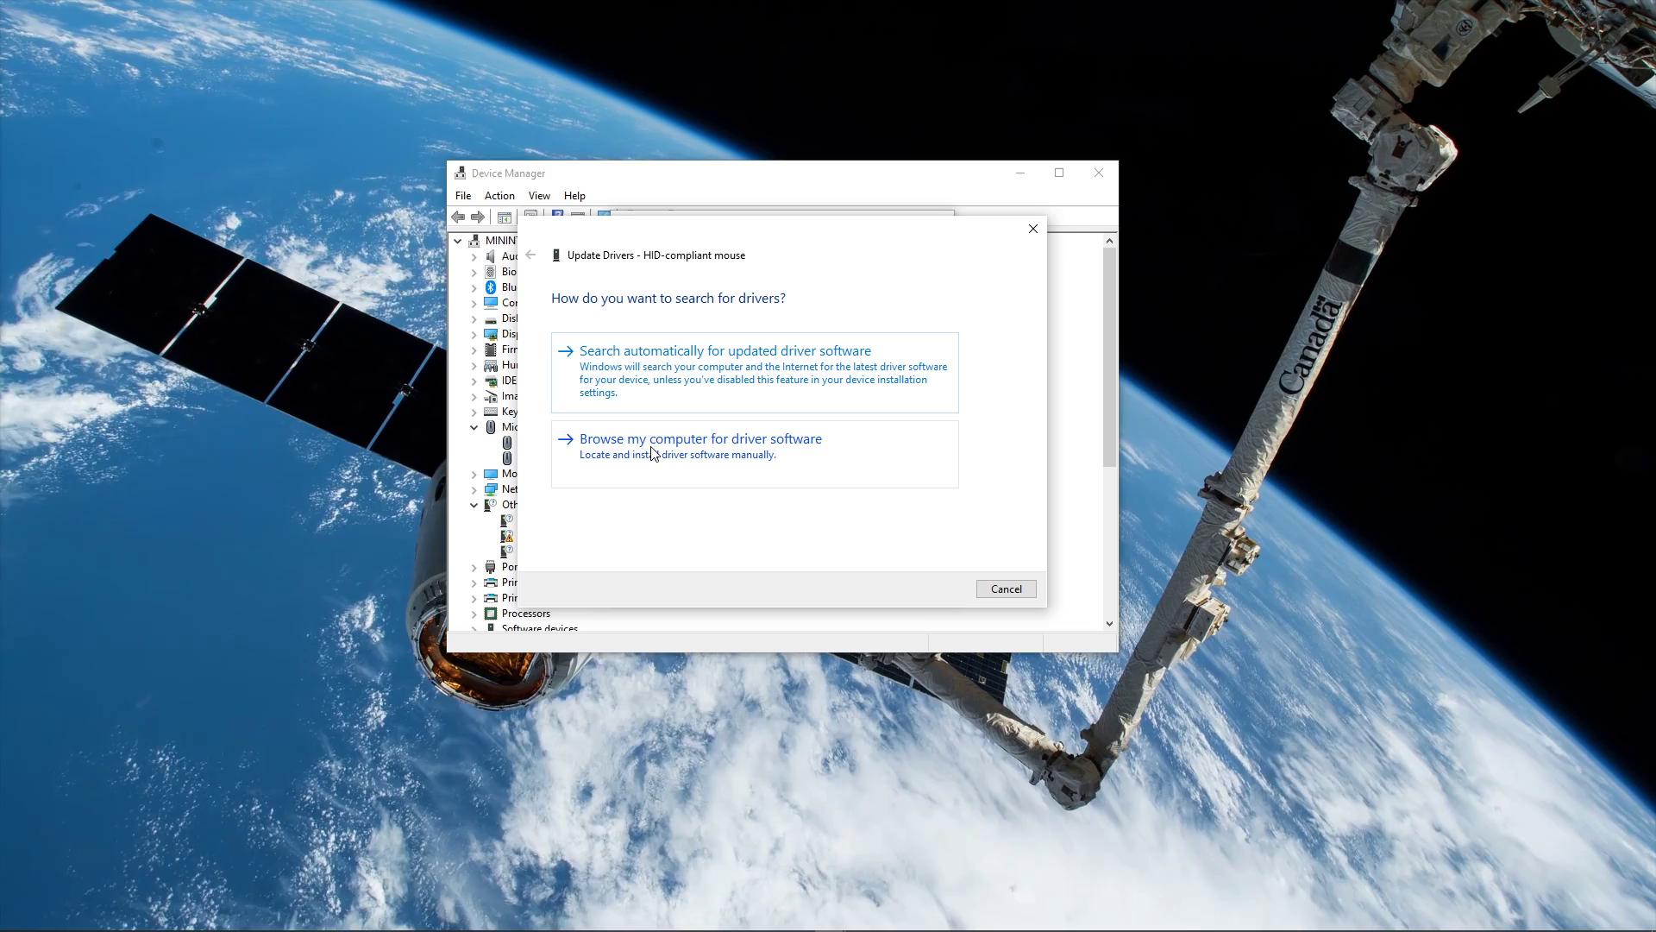
{"action": "left_click", "coordinate": [641, 384]}
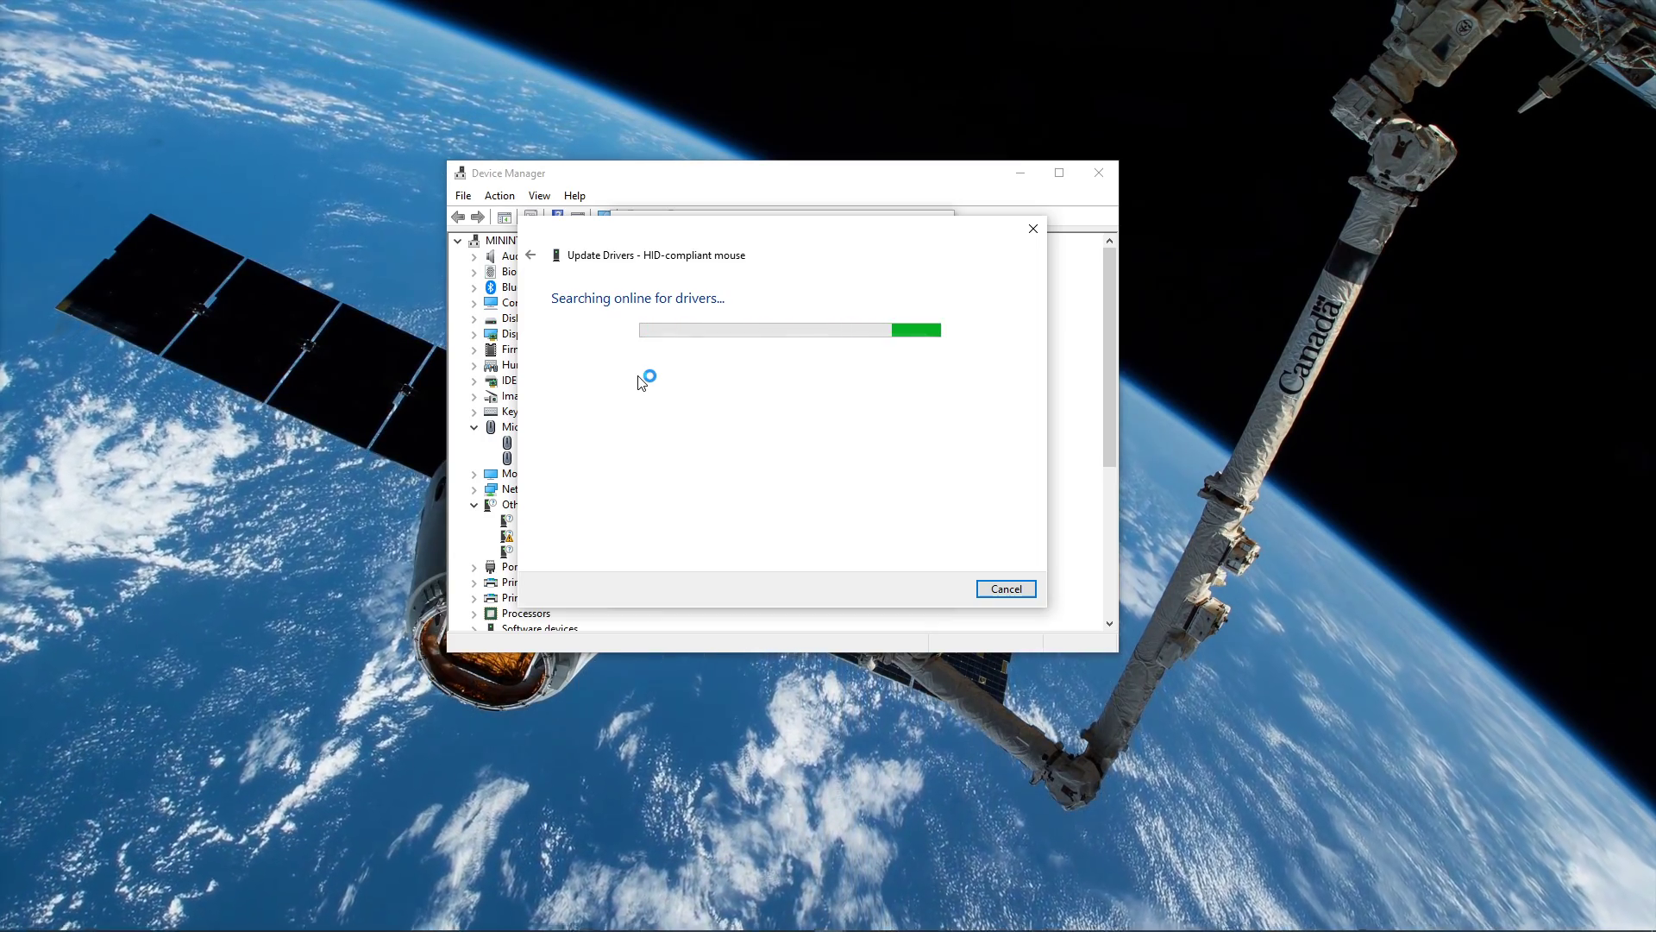
{"action": "left_click", "coordinate": [1001, 589]}
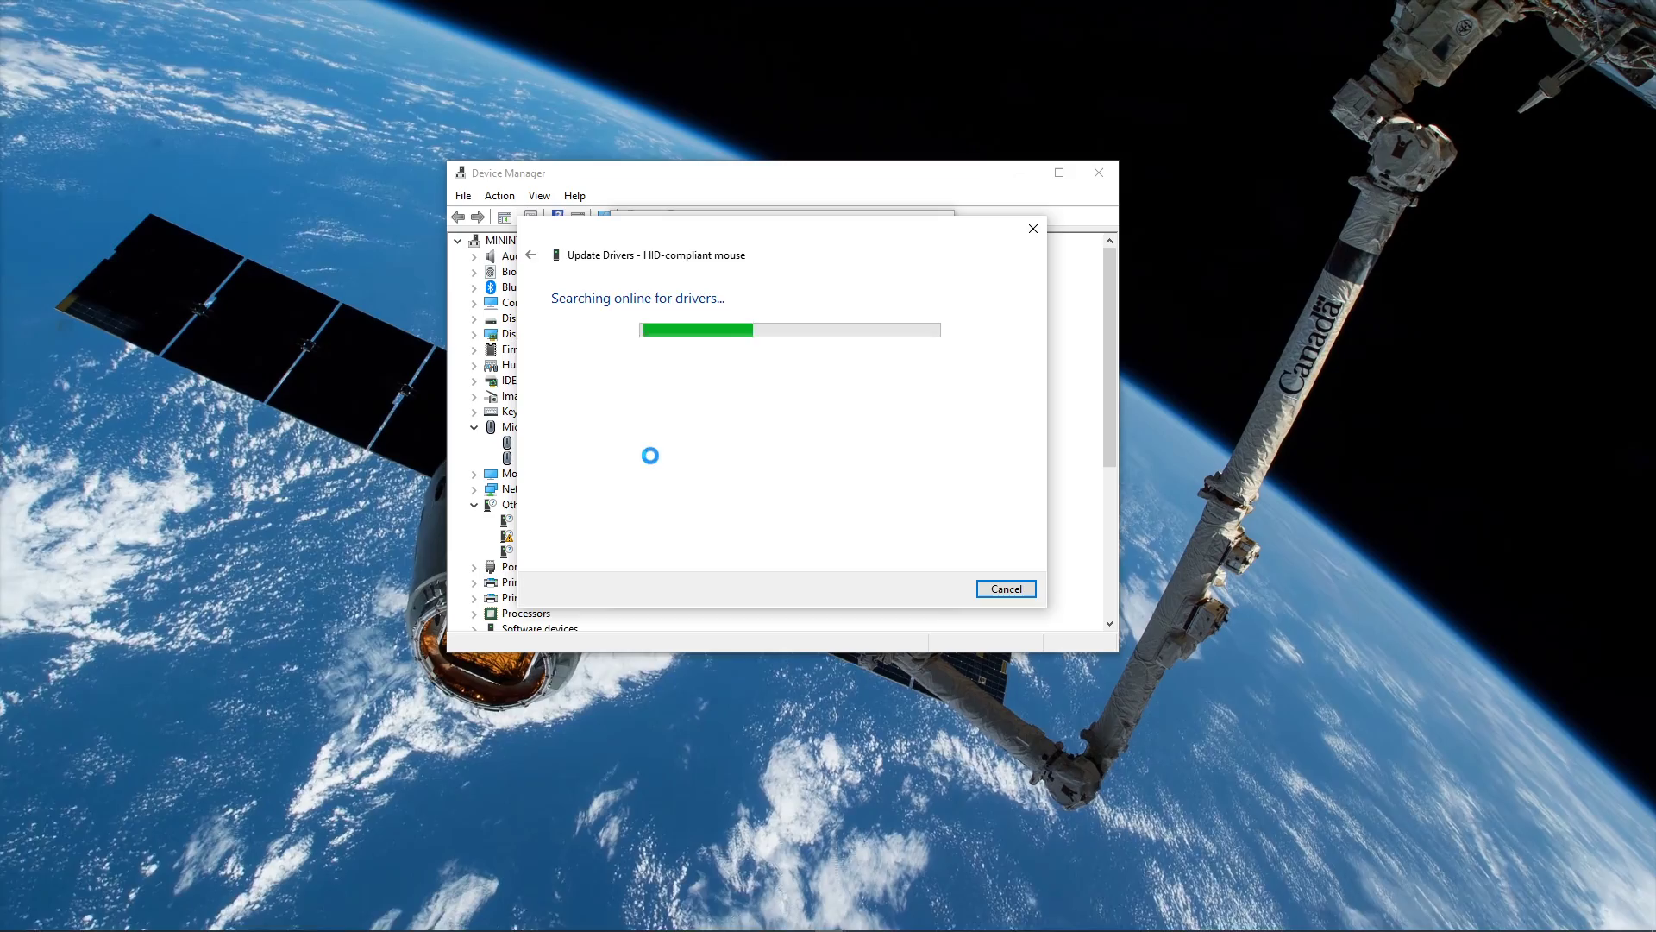
{"action": "left_click", "coordinate": [940, 223]}
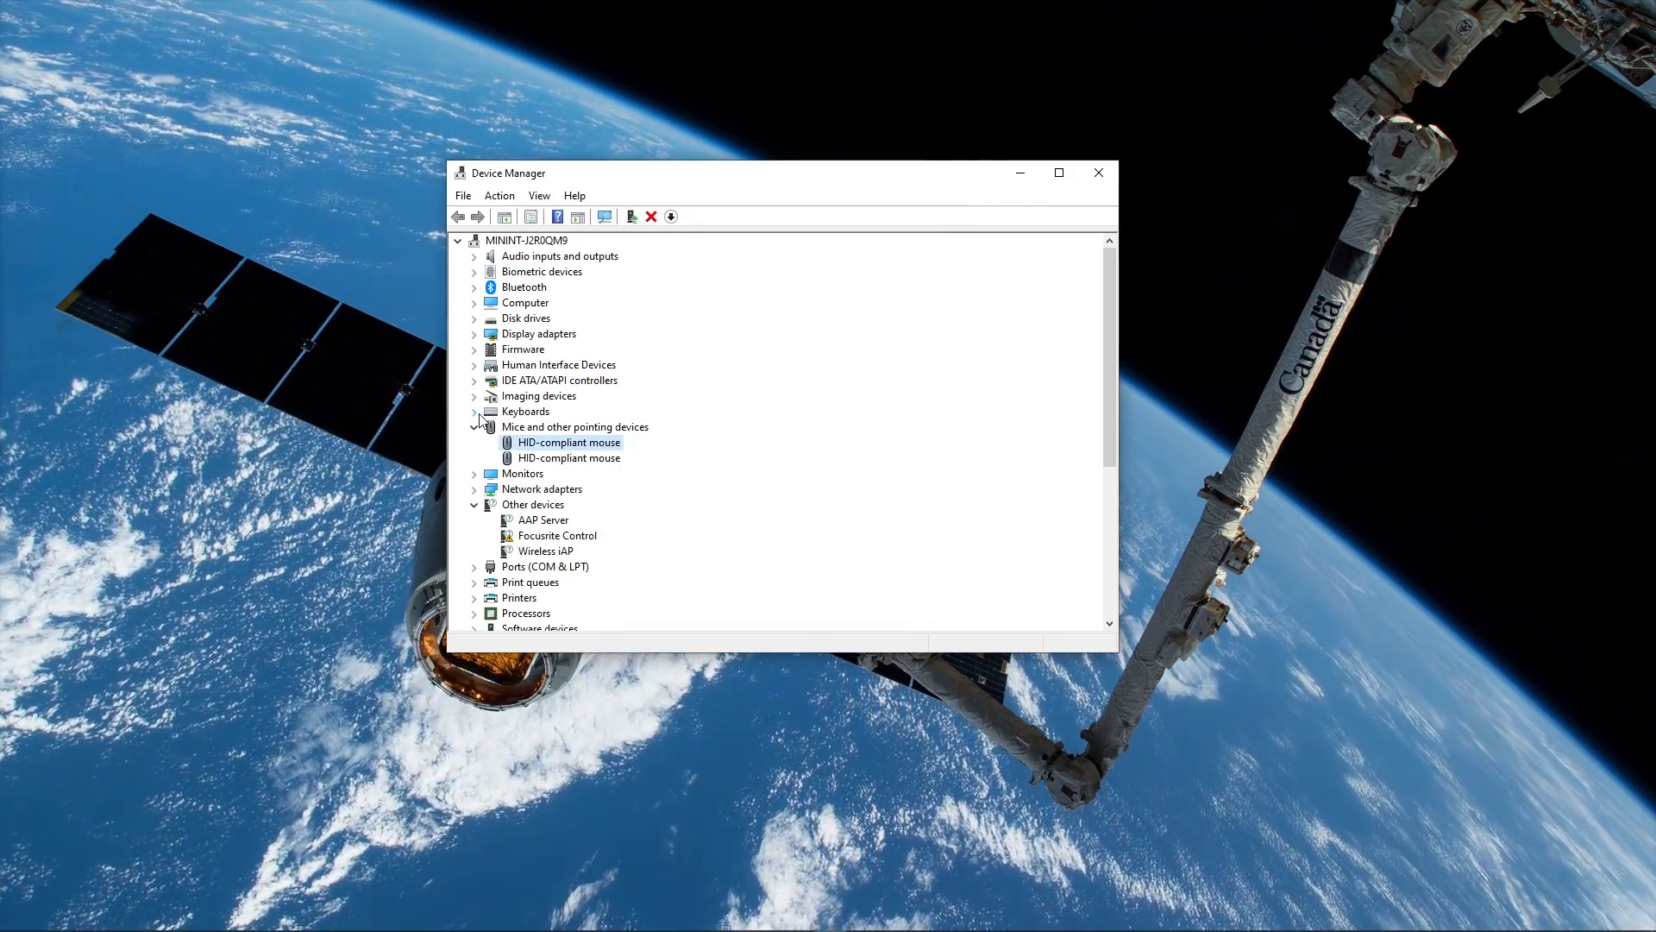
{"action": "left_click", "coordinate": [473, 412]}
{"action": "right_click", "coordinate": [513, 428]}
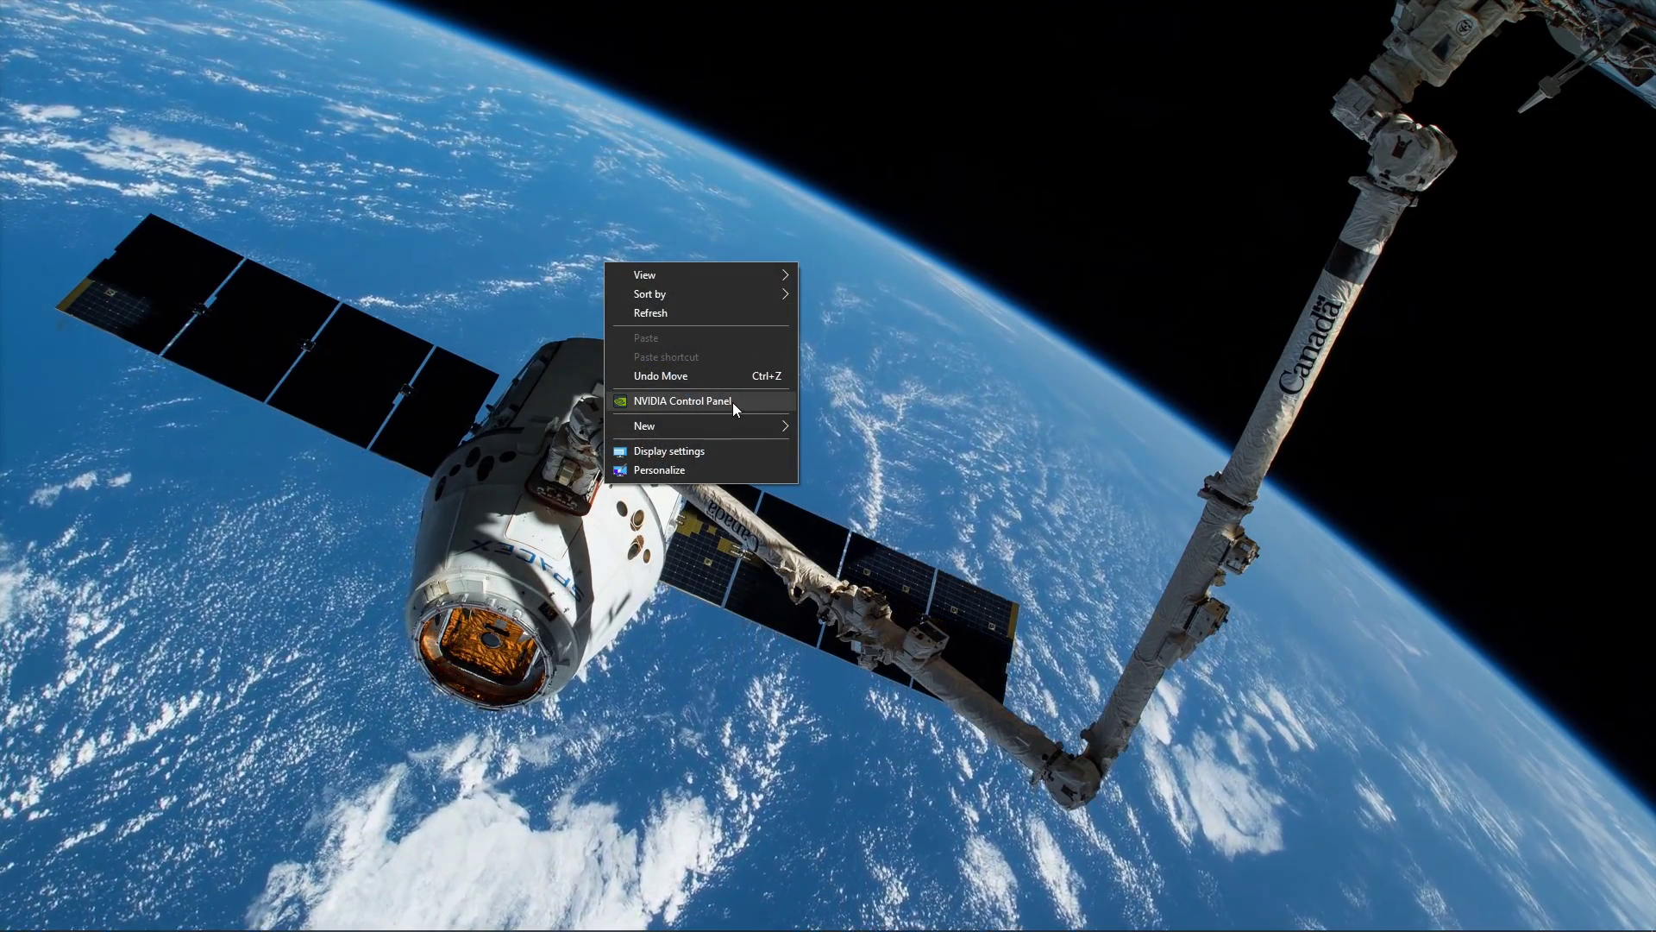
- Open NVIDIA Control Panel at the Change resolution page
{"action": "left_click", "coordinate": [739, 402]}
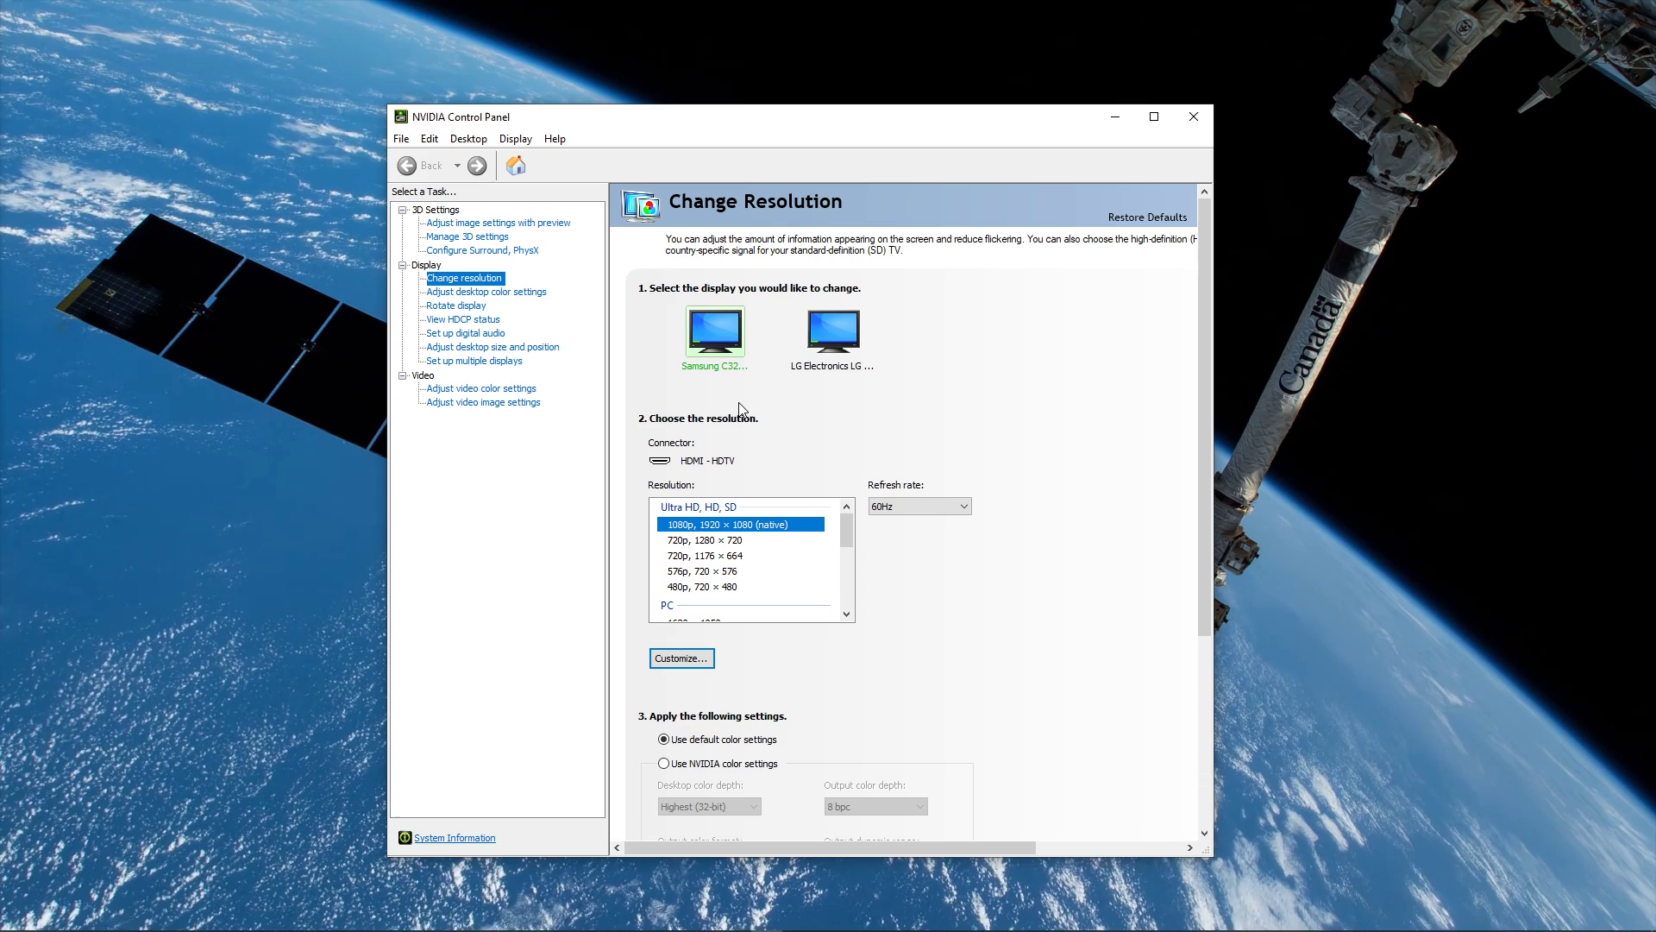
{"action": "right_click", "coordinate": [294, 378]}
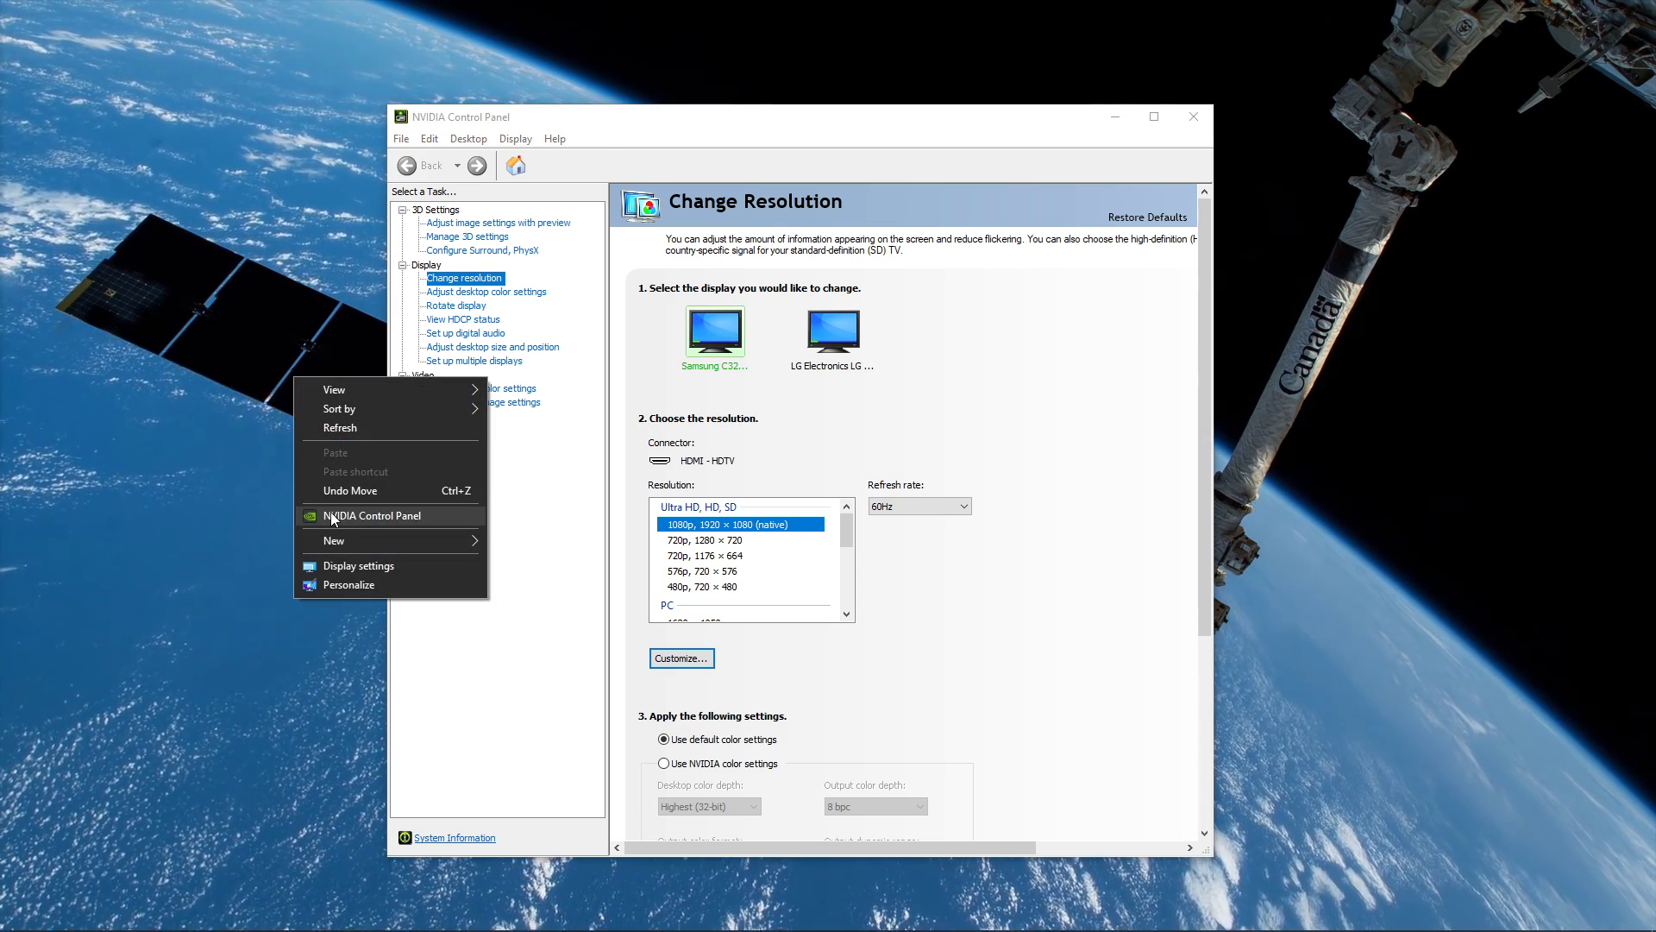
{"action": "left_click", "coordinate": [547, 522]}
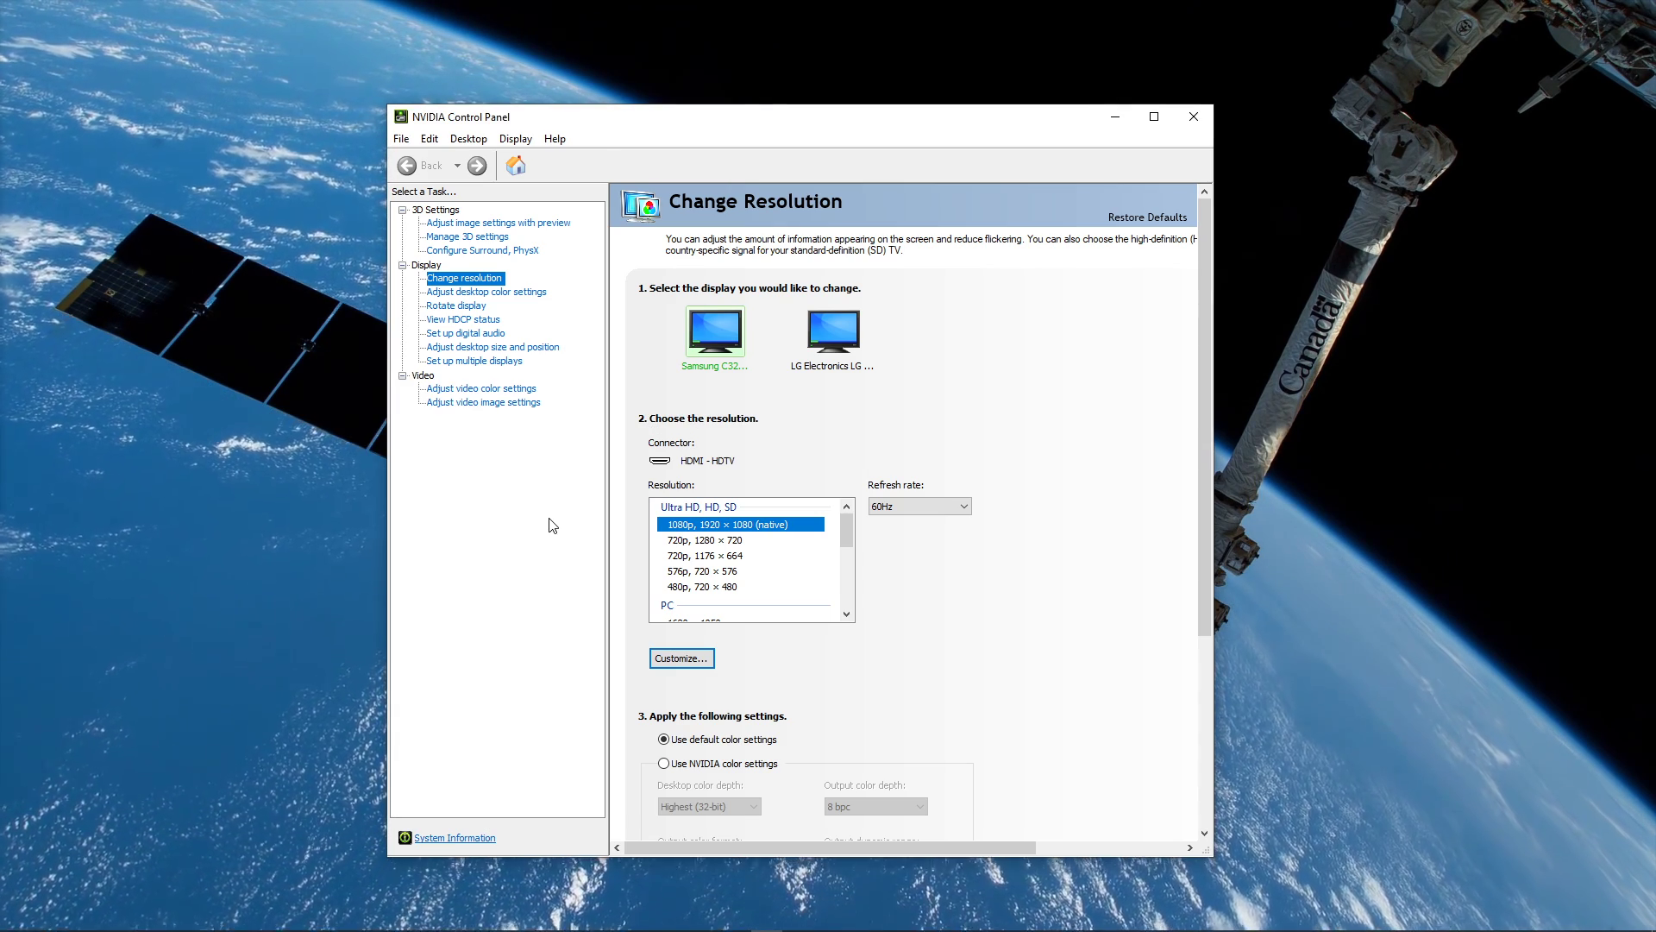
{"action": "left_click", "coordinate": [448, 277]}
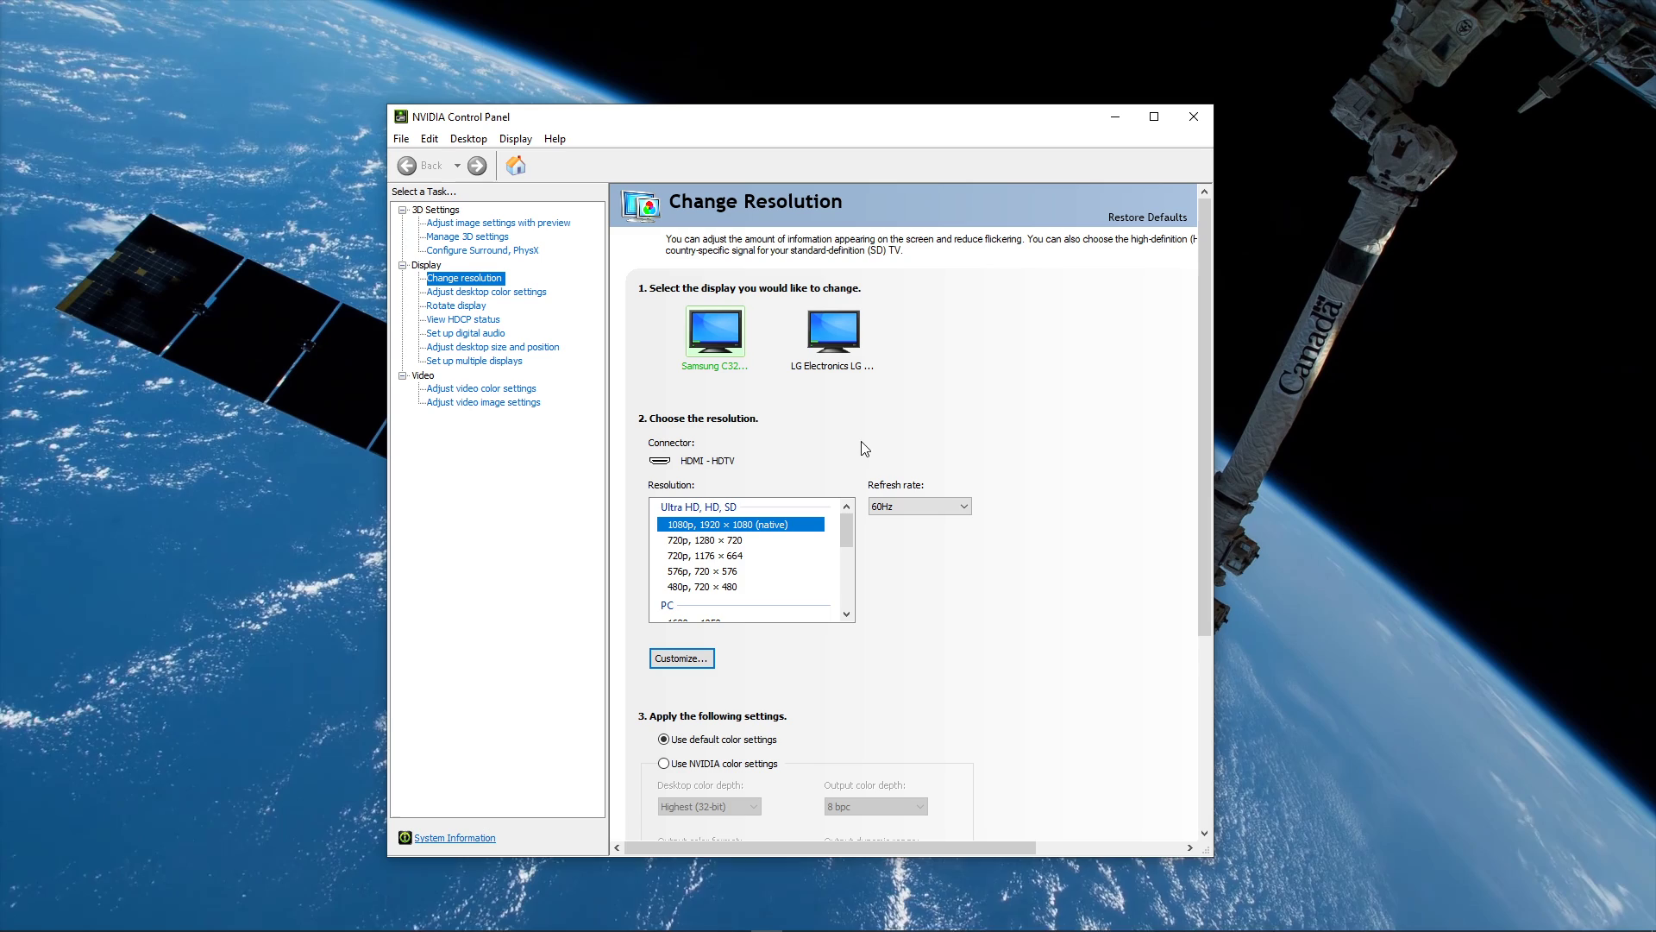
- Review the available refresh rates, keep the display at 60Hz, and close the panel
{"action": "left_click", "coordinate": [902, 507]}
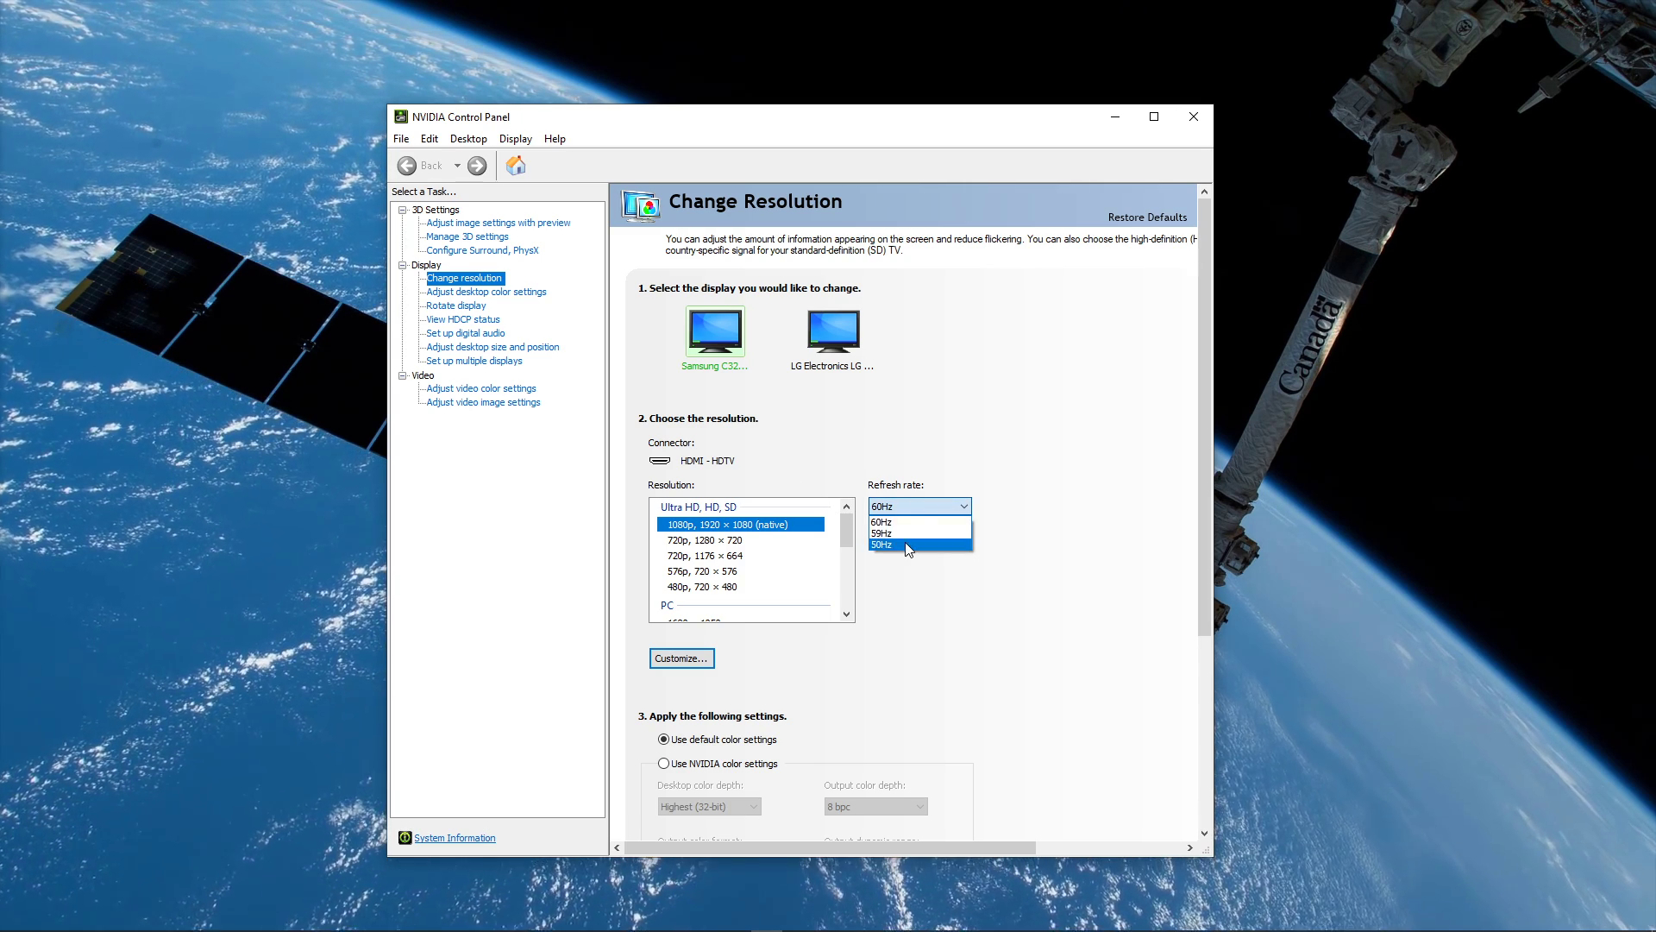
{"action": "left_click", "coordinate": [915, 515]}
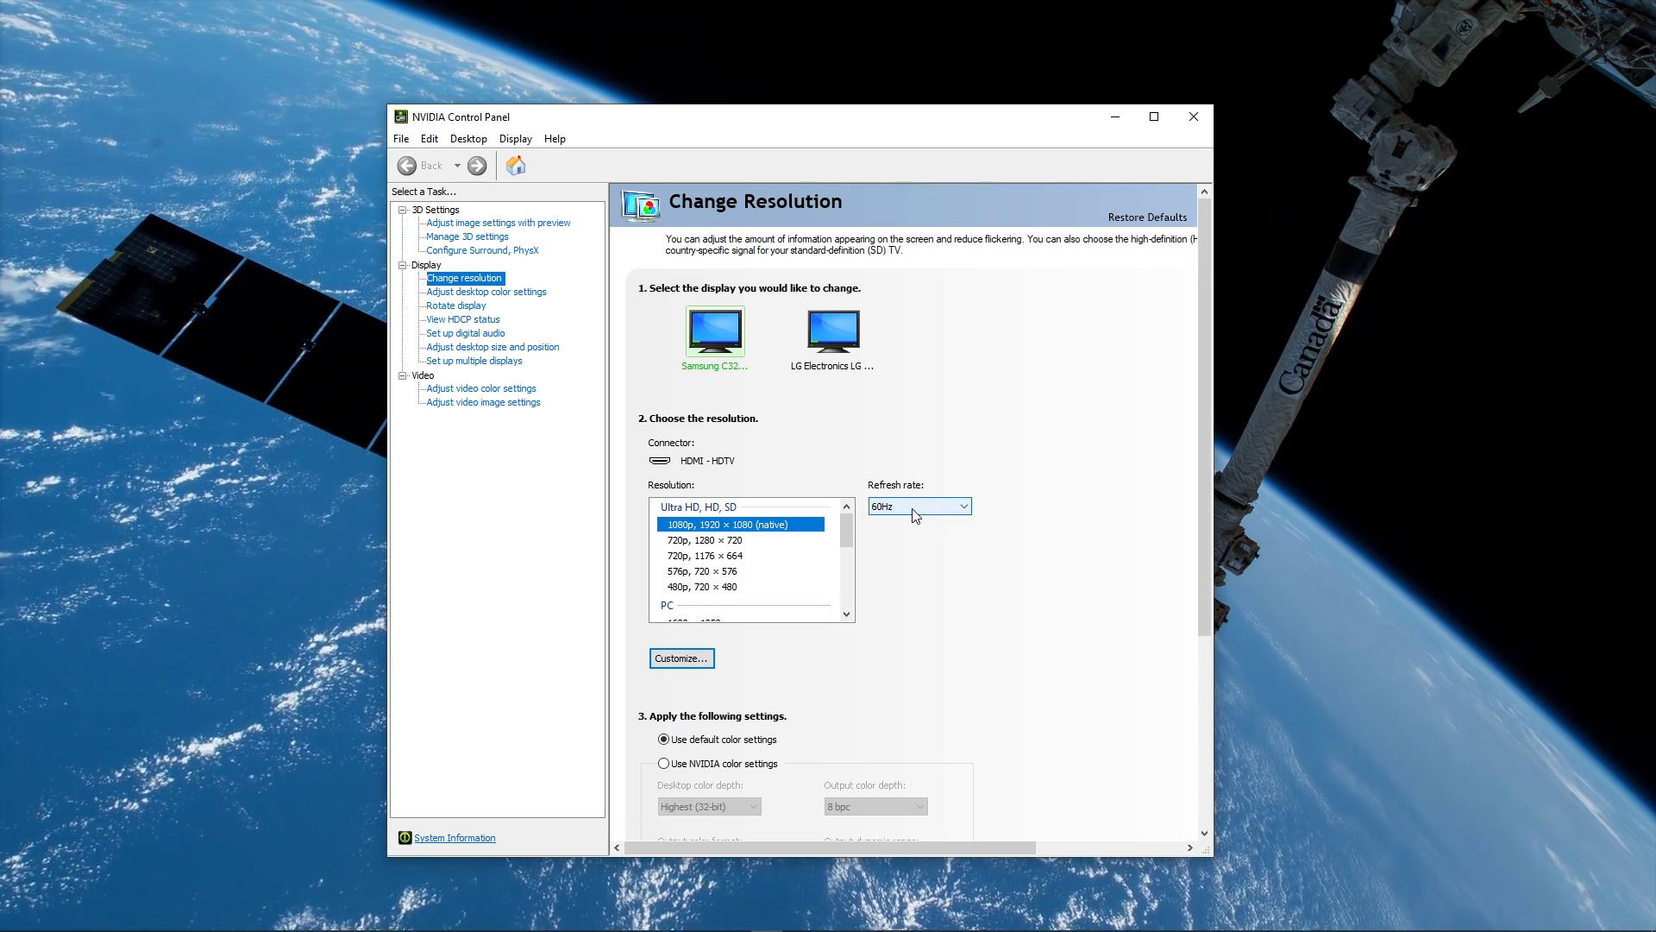
{"action": "scroll", "coordinate": [1068, 503], "scroll_direction": "down", "scroll_amount": 3}
{"action": "scroll", "coordinate": [1068, 503], "scroll_direction": "up", "scroll_amount": 3}
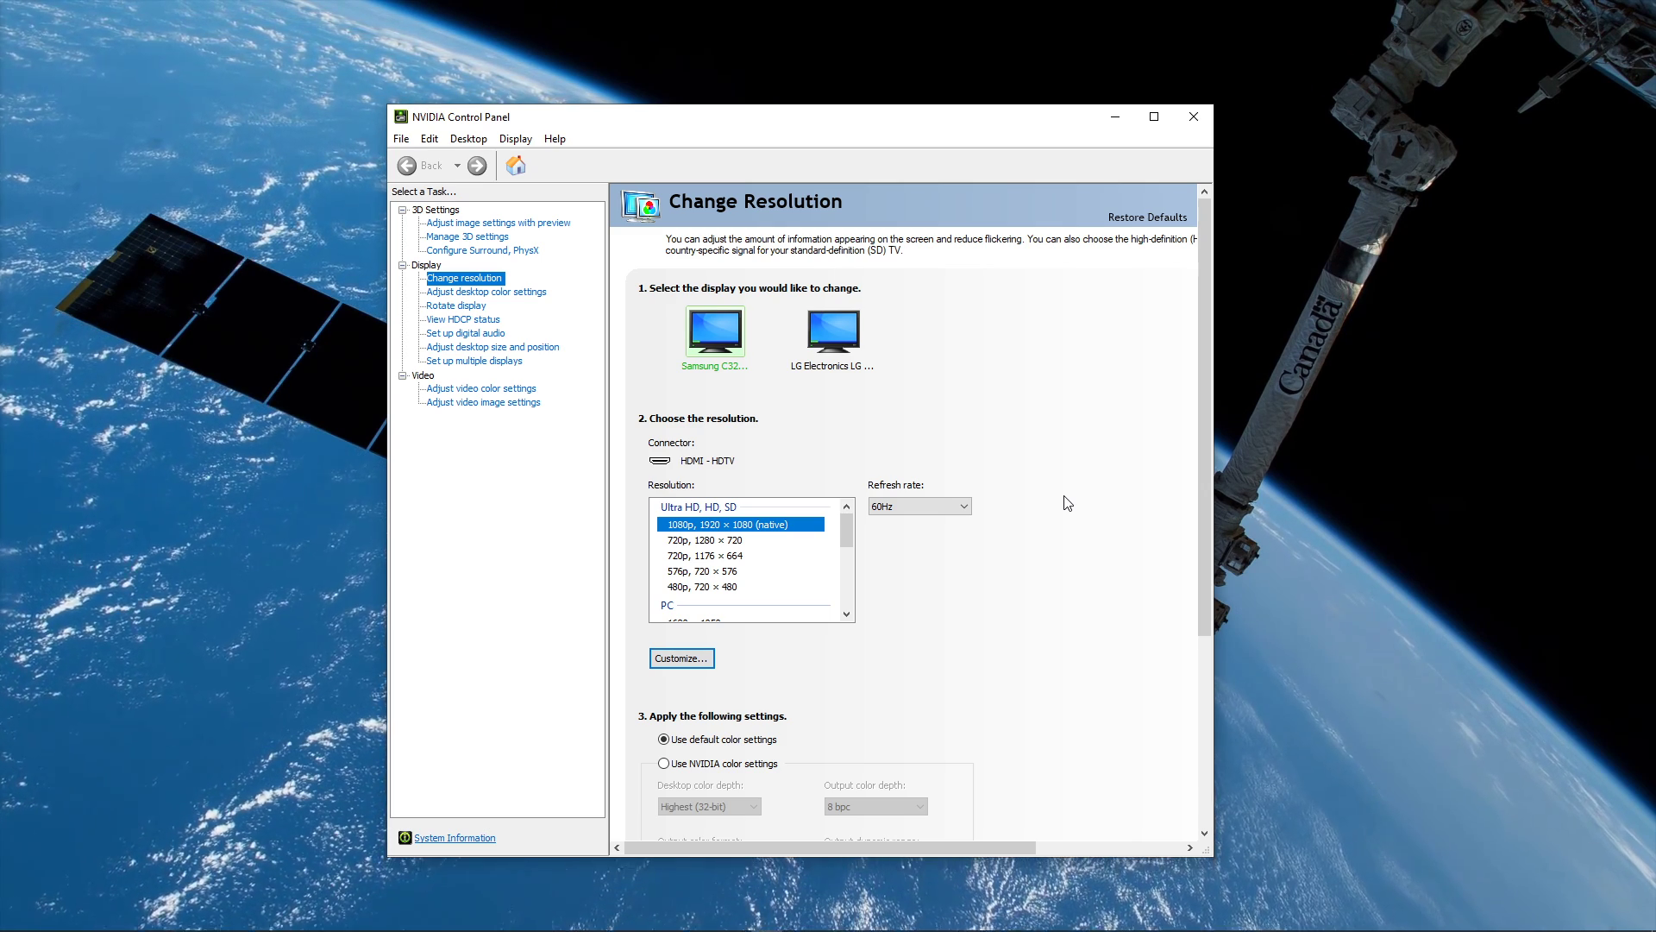
{"action": "scroll", "coordinate": [847, 539], "scroll_direction": "down", "scroll_amount": 2}
{"action": "scroll", "coordinate": [848, 543], "scroll_direction": "up", "scroll_amount": 2}
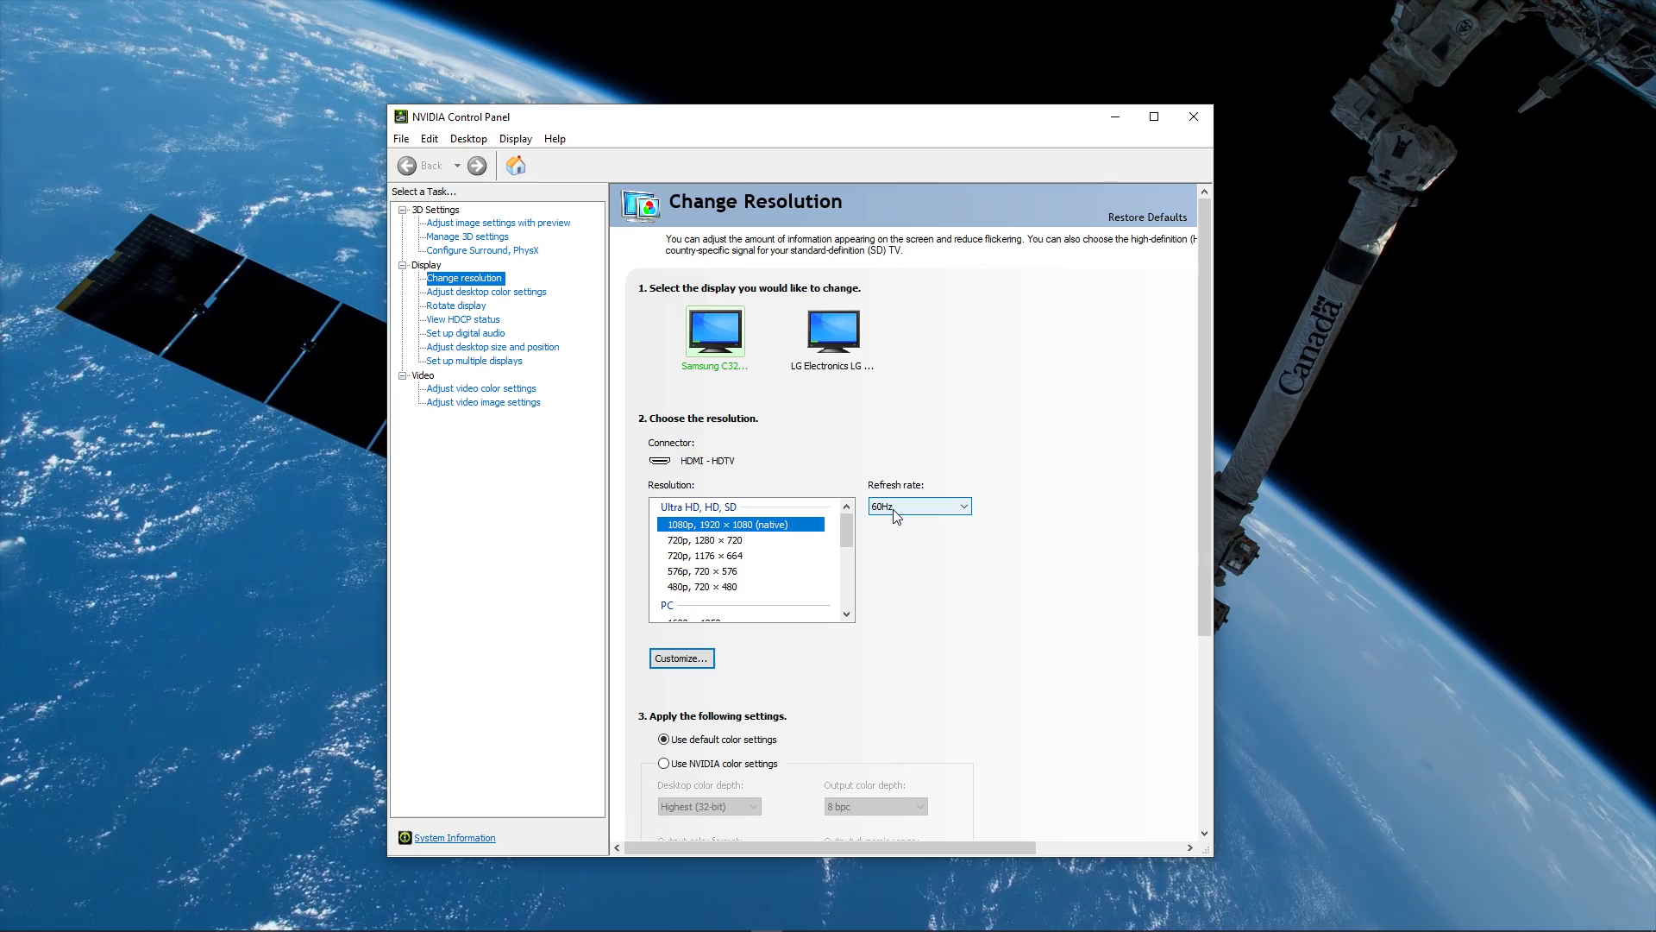
{"action": "left_click", "coordinate": [1194, 117]}
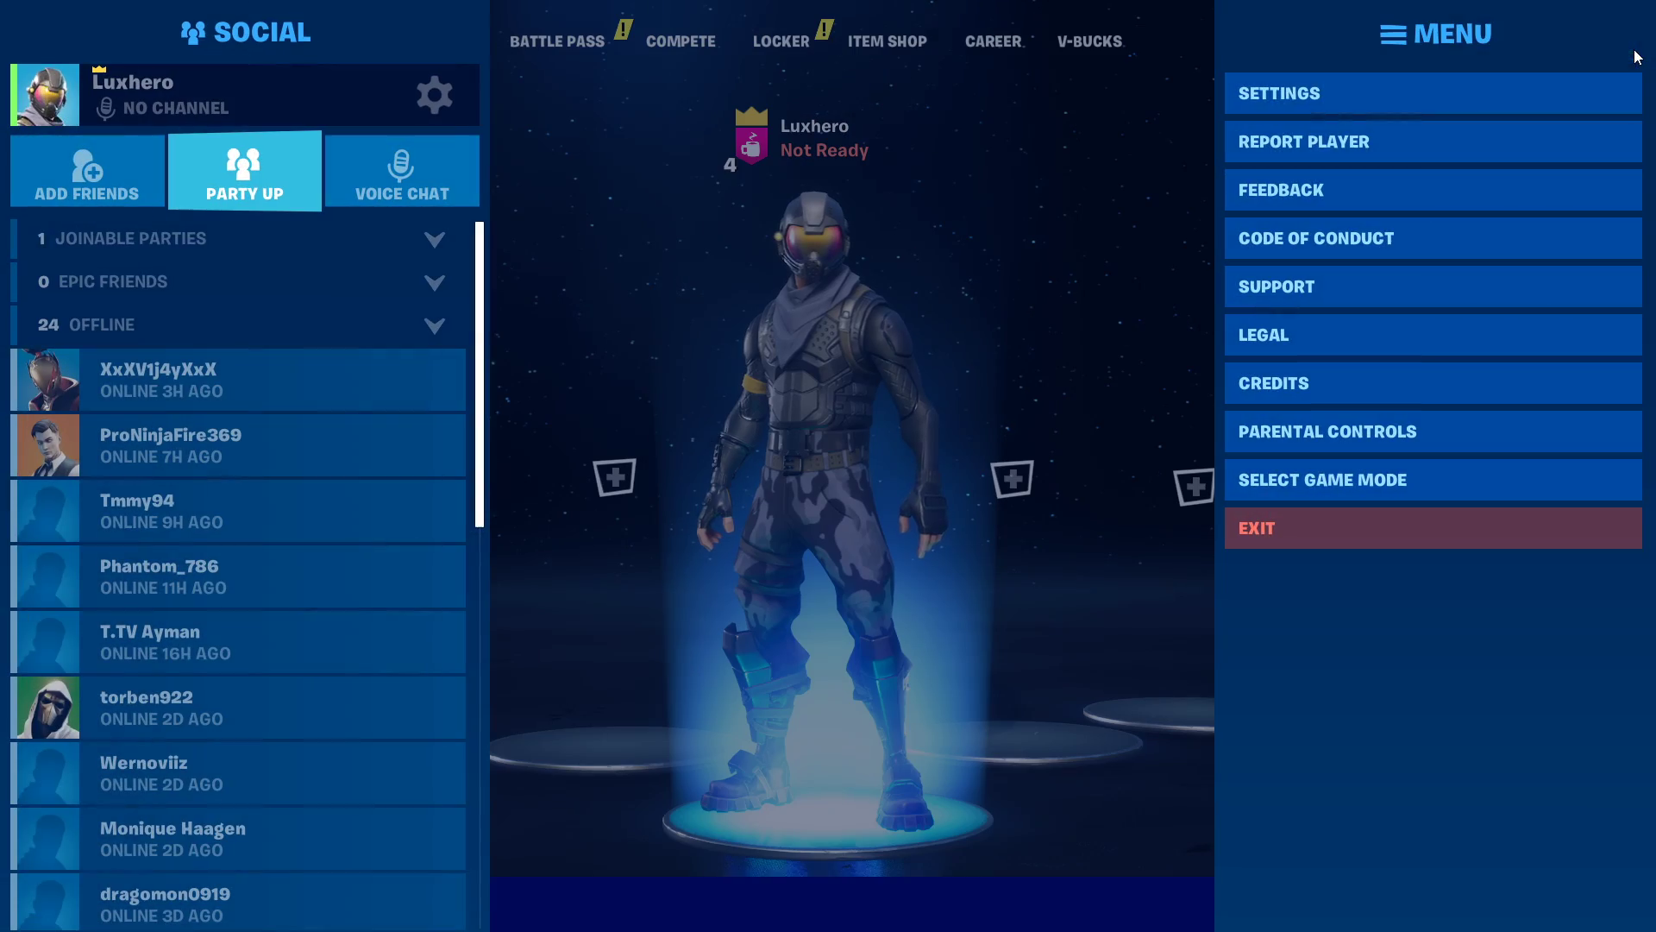
- Try Fullscreen and 165 FPS in Video settings, ending at Windowed and 180 FPS
{"action": "left_click", "coordinate": [1292, 91]}
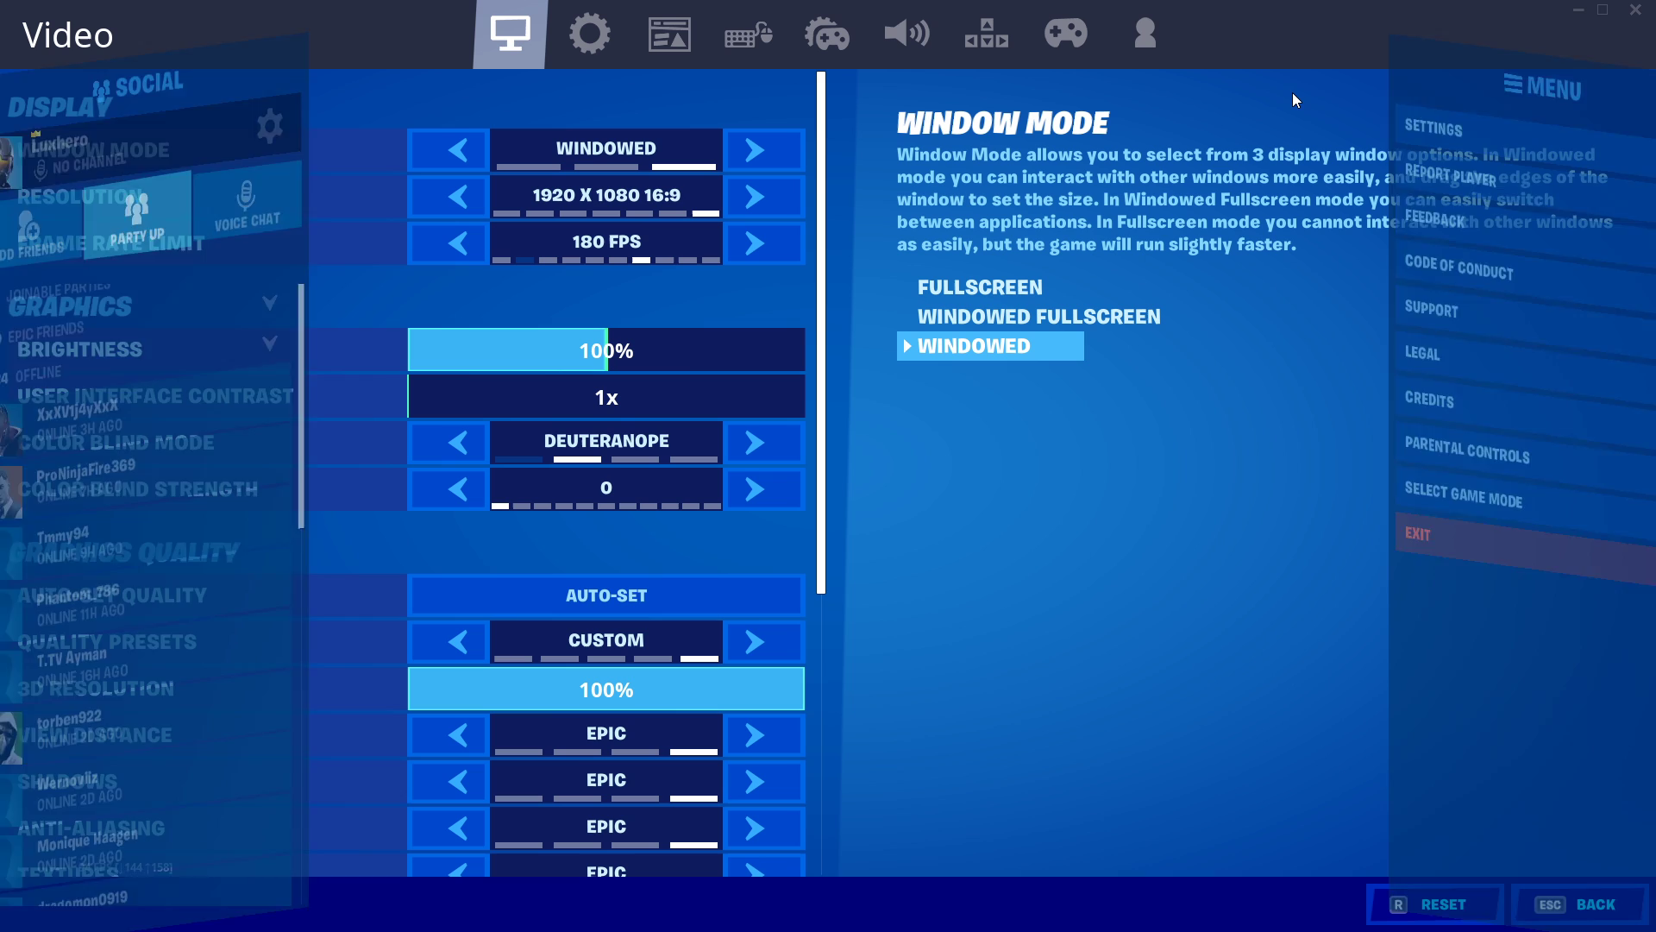
{"action": "left_click", "coordinate": [770, 157]}
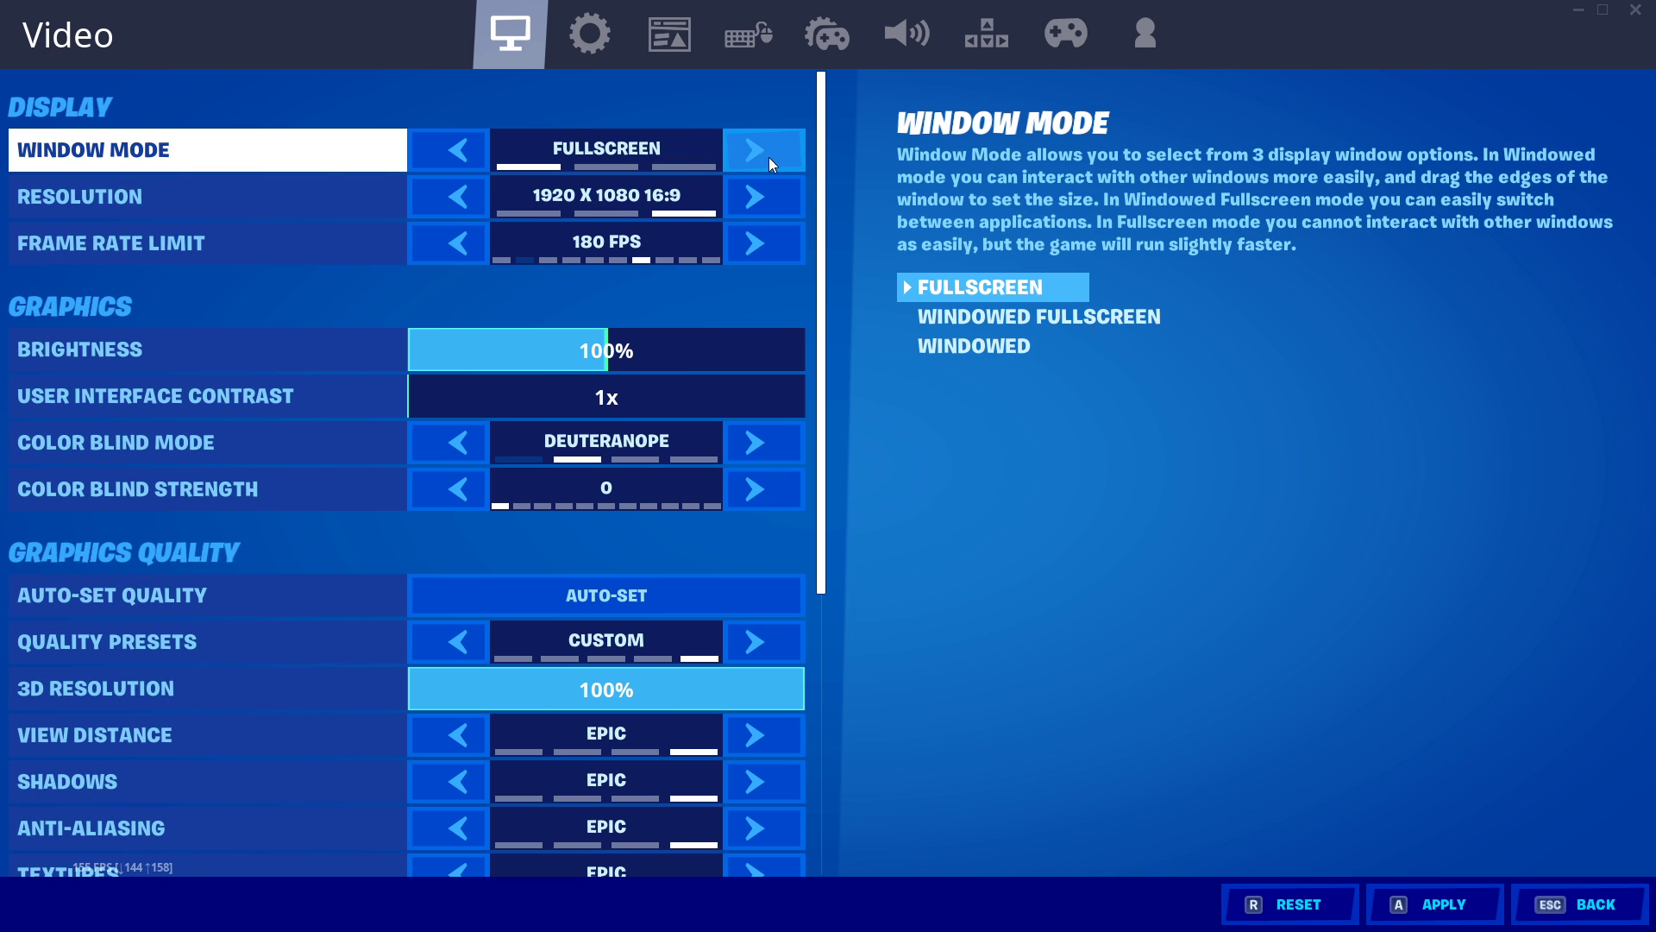
{"action": "left_click", "coordinate": [460, 159]}
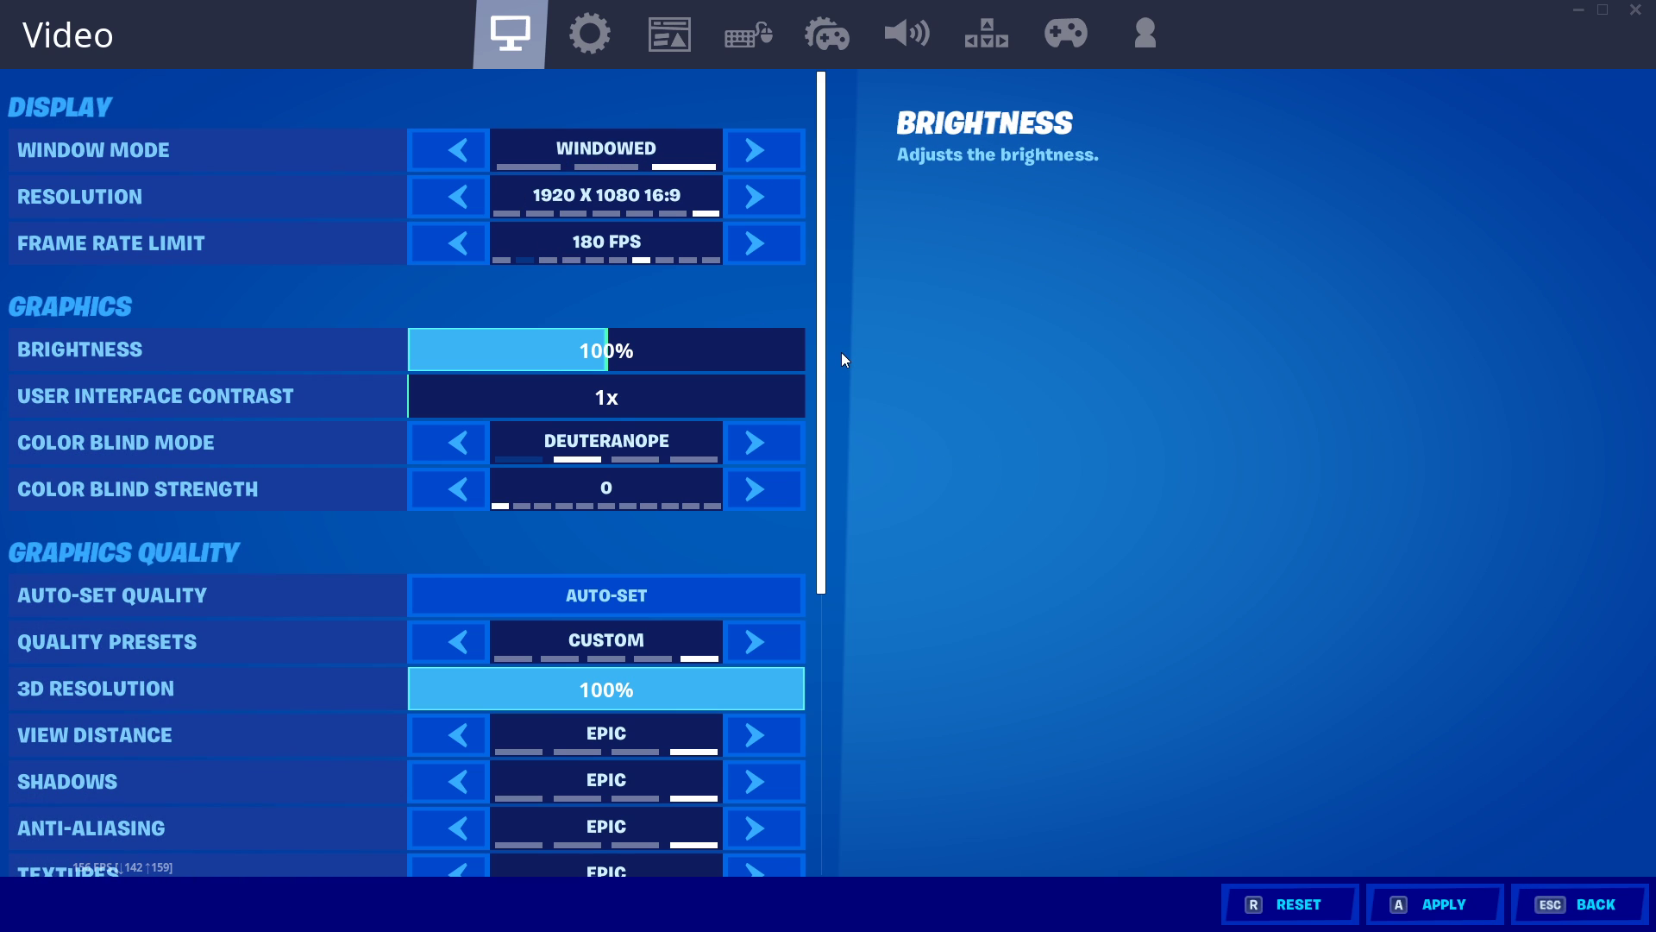
{"action": "left_click_drag", "start_coordinate": [821, 149], "coordinate": [821, 197]}
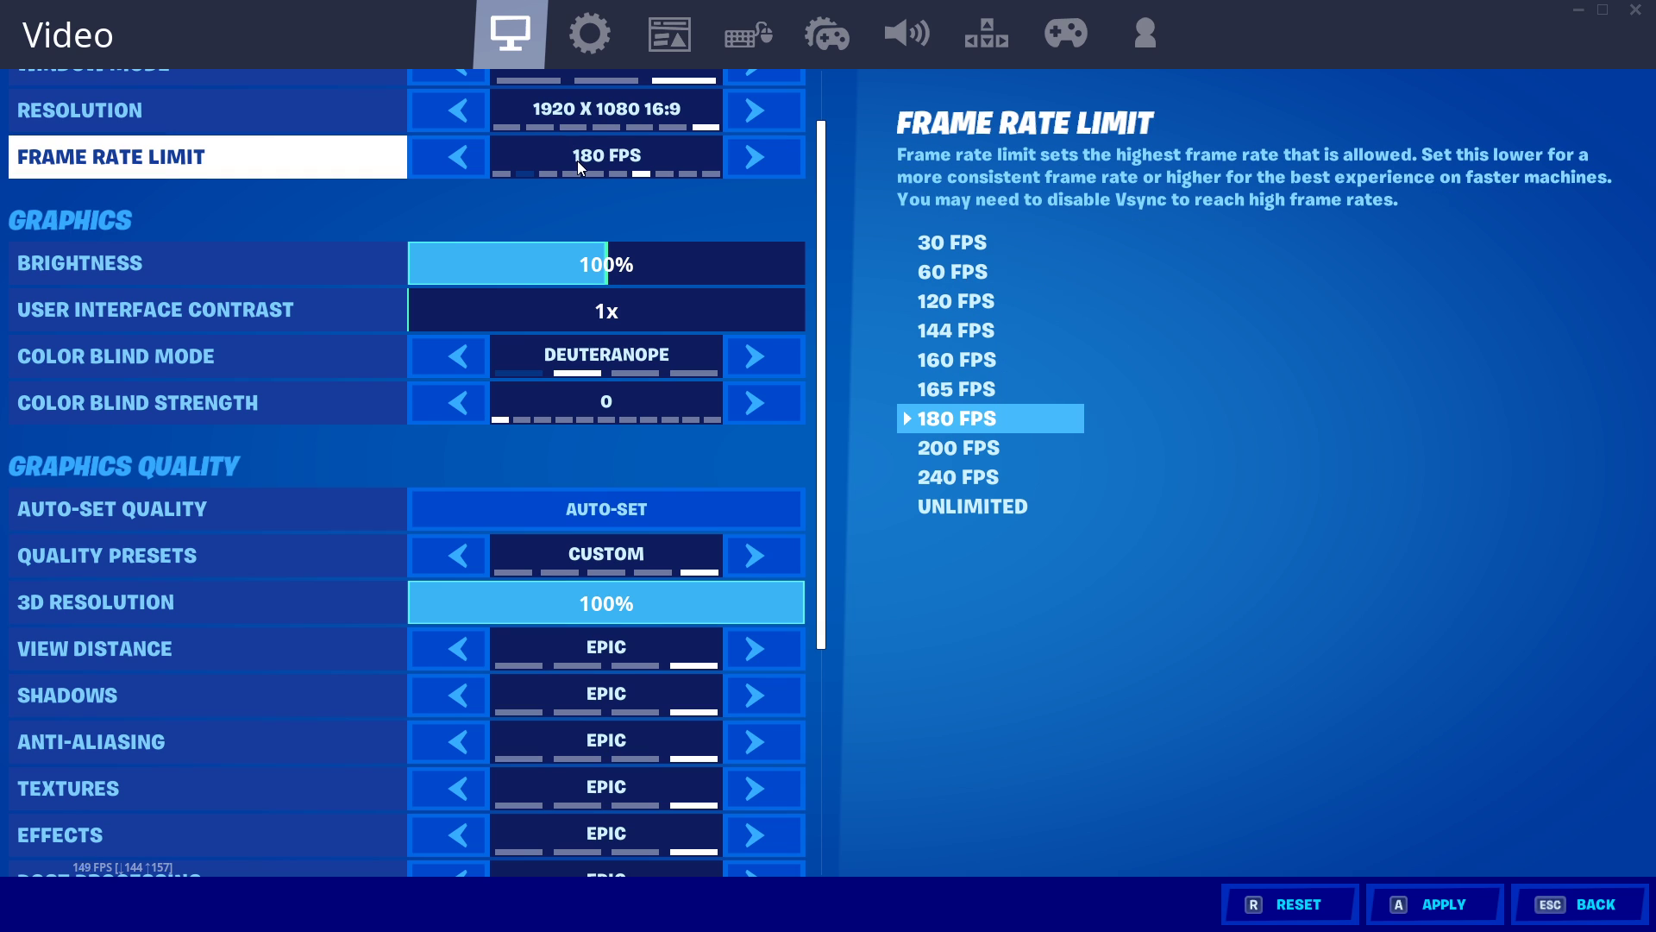
{"action": "left_click", "coordinate": [461, 155]}
{"action": "left_click", "coordinate": [756, 155]}
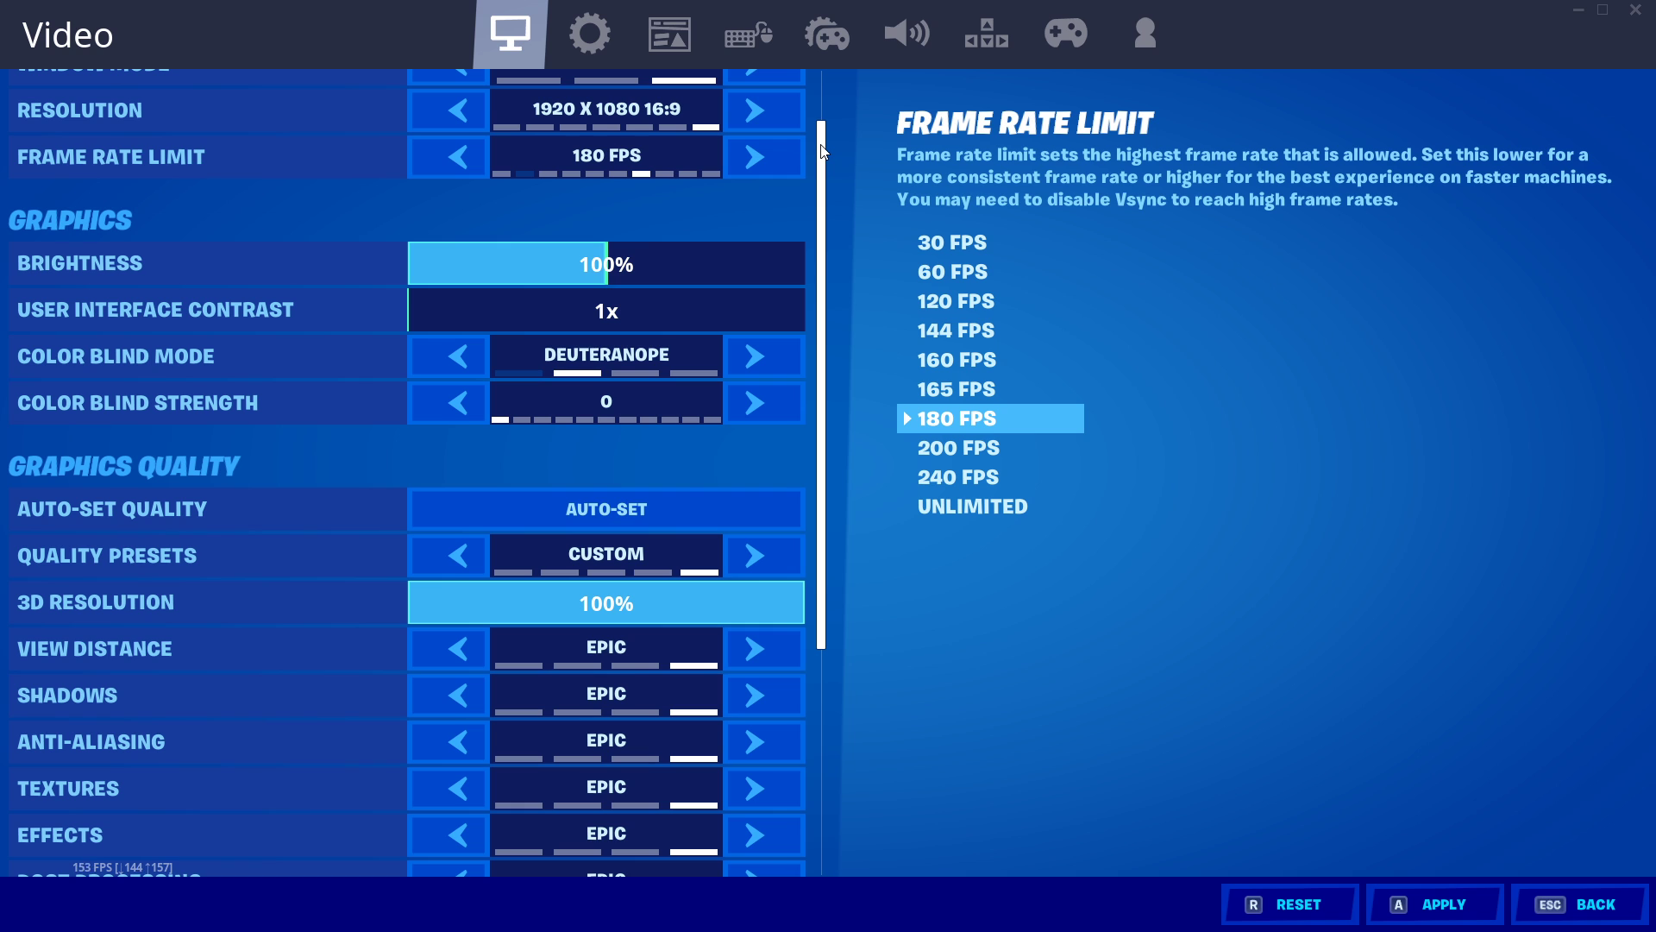
- Apply video settings with VSync and Motion Blur off and DirectX 11, cancelling the Quit prompt
{"action": "scroll", "coordinate": [788, 334], "scroll_direction": "down", "scroll_amount": 5}
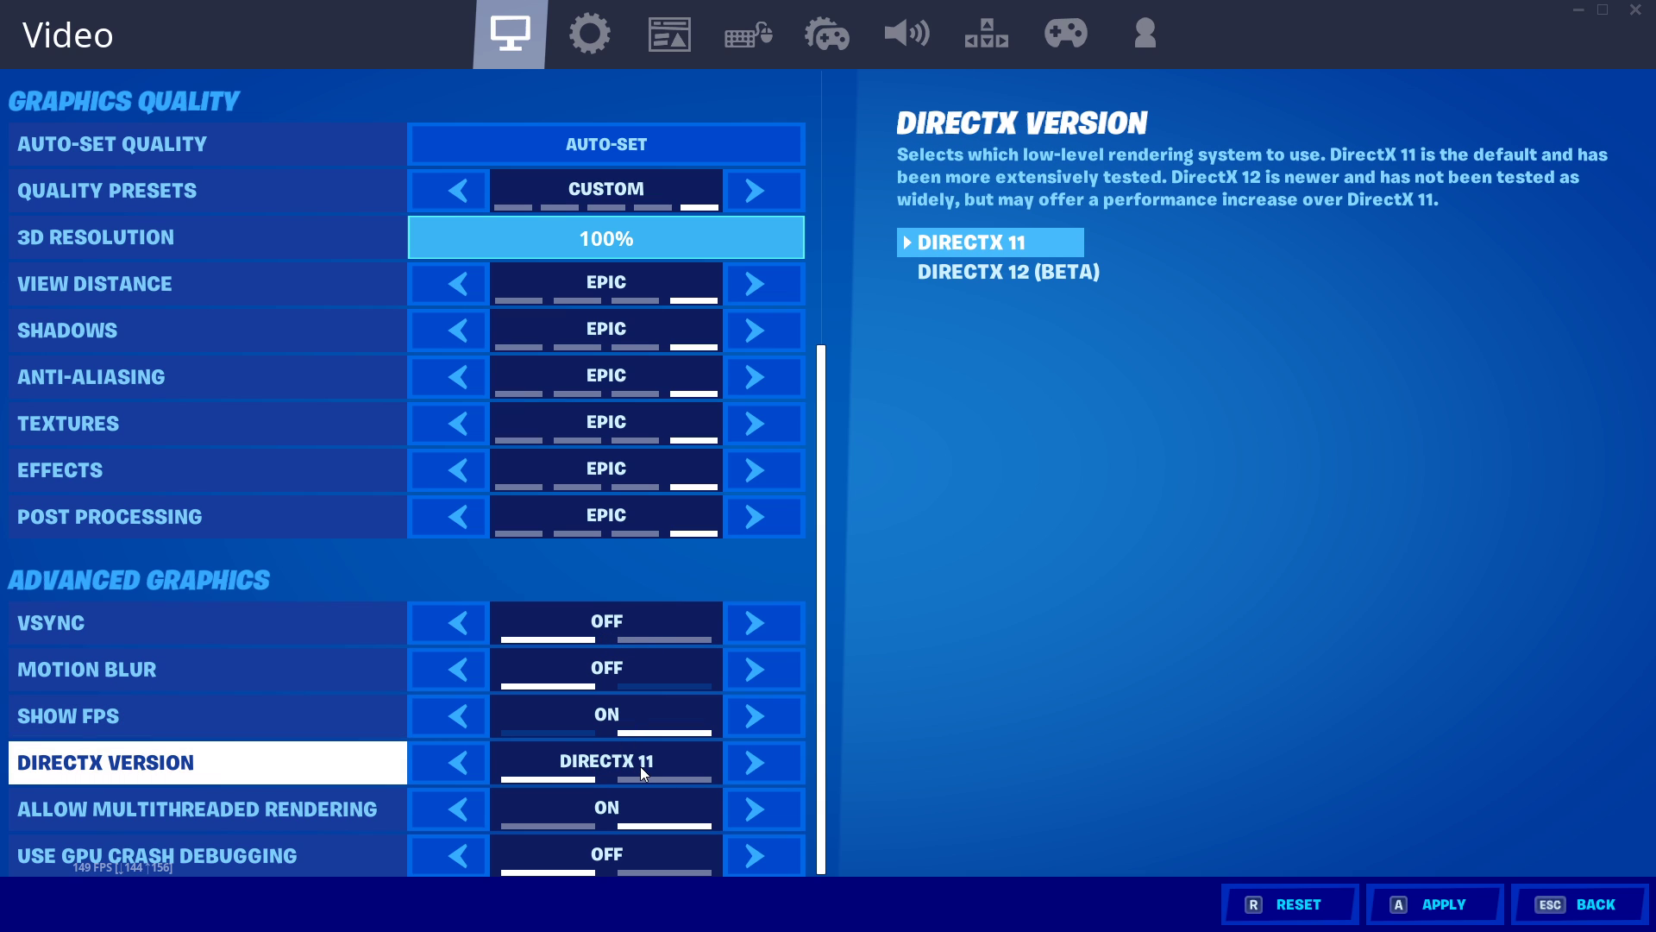
{"action": "left_click", "coordinate": [1419, 901]}
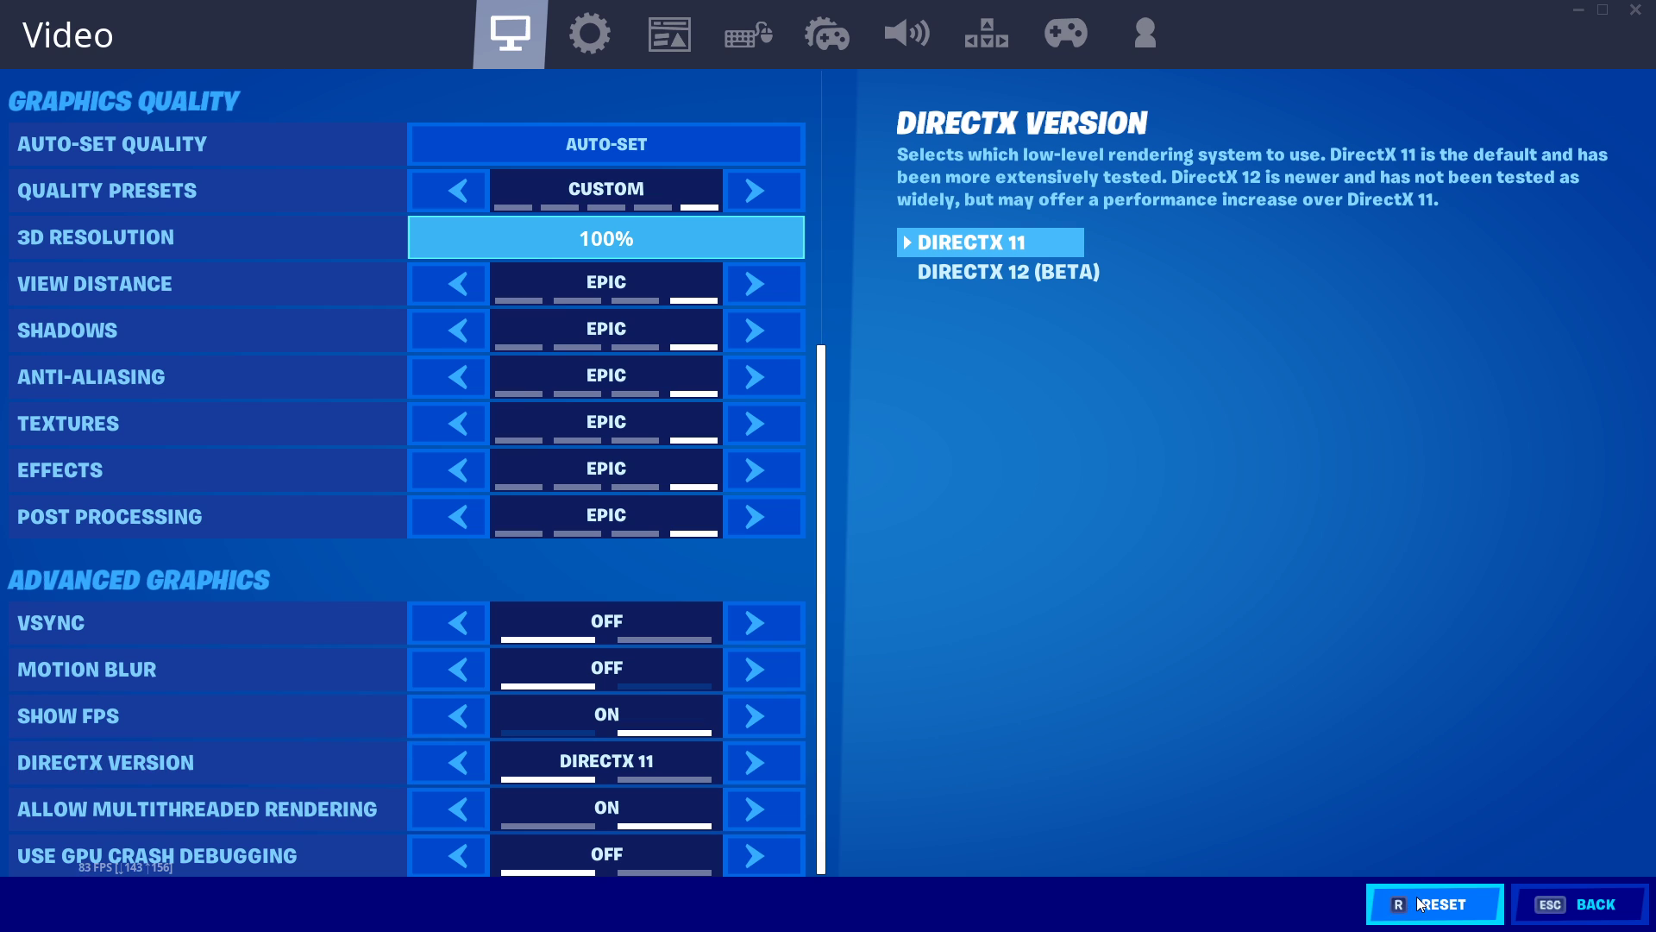
{"action": "left_click", "coordinate": [1633, 12]}
{"action": "left_click", "coordinate": [999, 666]}
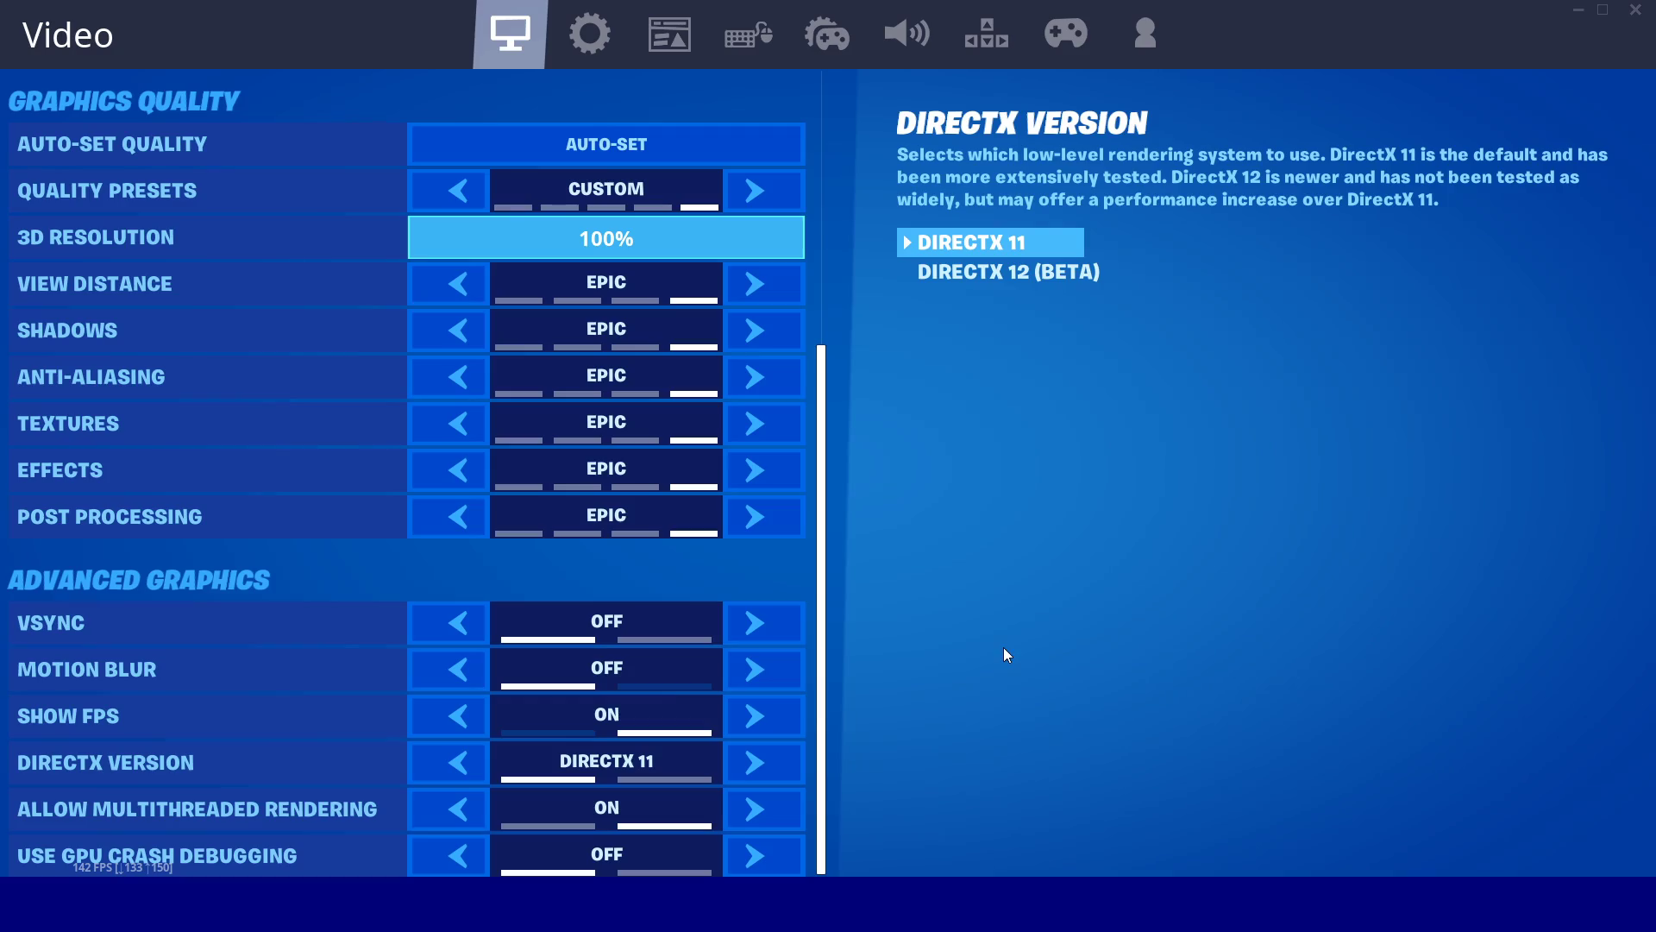